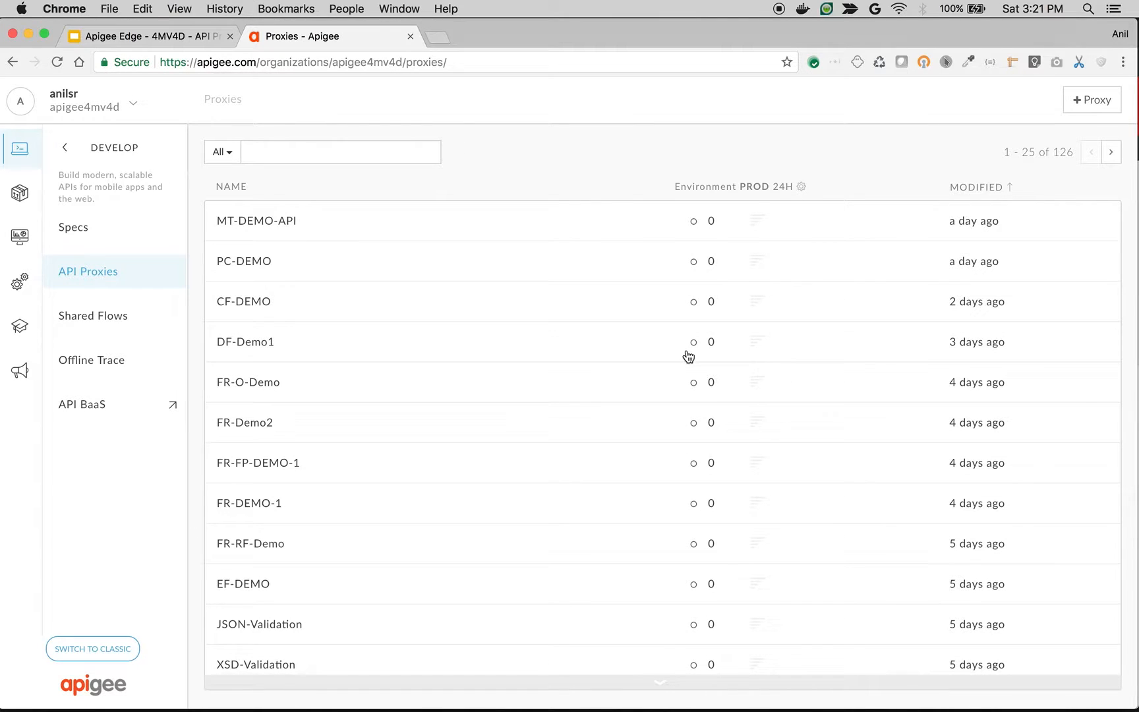
Step: Start a new reverse proxy named PR-DEMO with the base path /v1/pr-mock
{"action": "left_click", "coordinate": [1084, 107]}
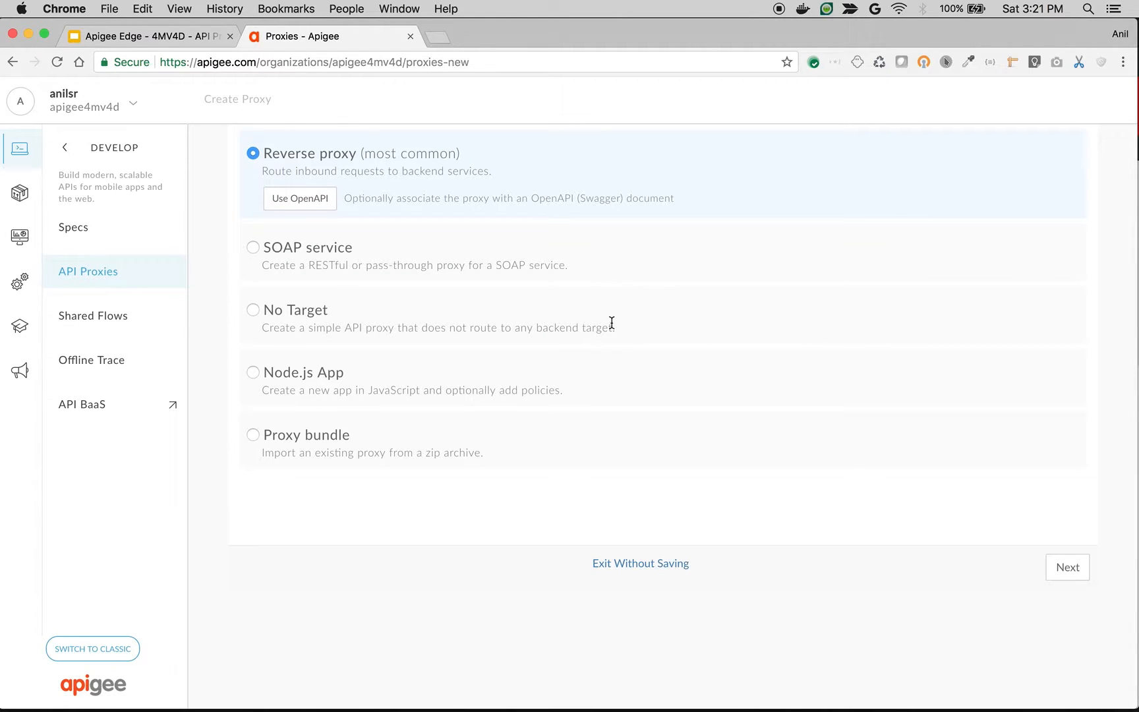
{"action": "left_click", "coordinate": [1067, 567]}
{"action": "left_click", "coordinate": [417, 228]}
{"action": "type", "text": "PR-DEMO"}
{"action": "key", "text": "Tab"}
{"action": "type", "text": "/"}
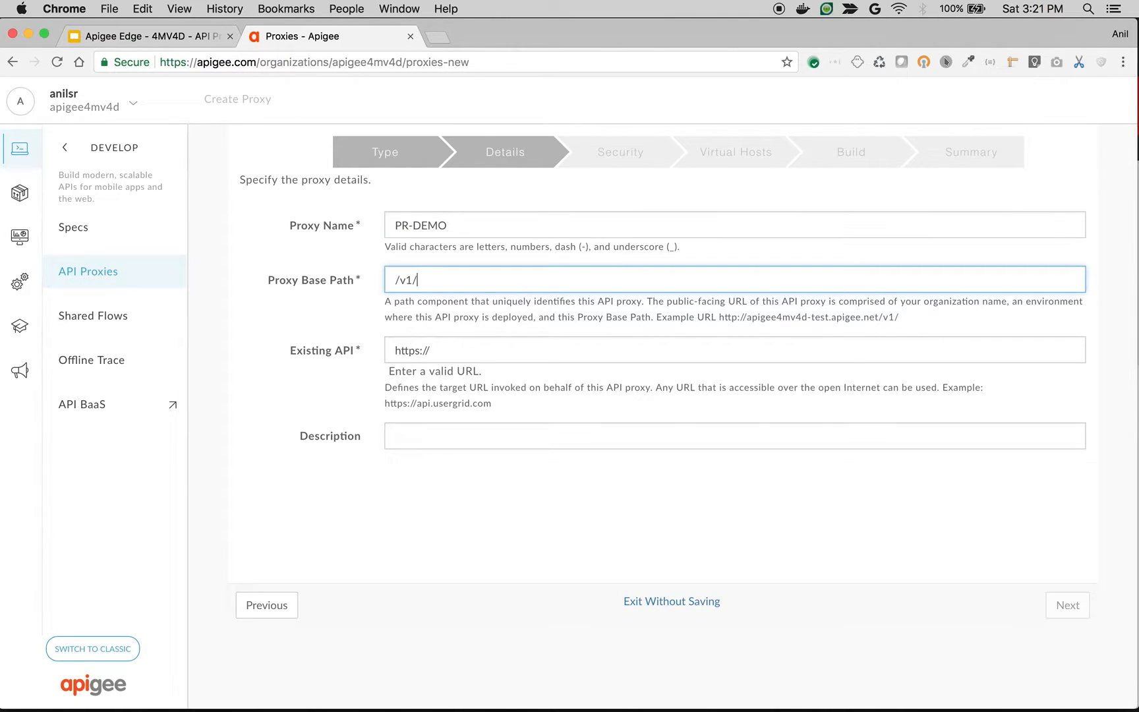
{"action": "type", "text": "v1/pr-mock"}
{"action": "key", "text": "Tab"}
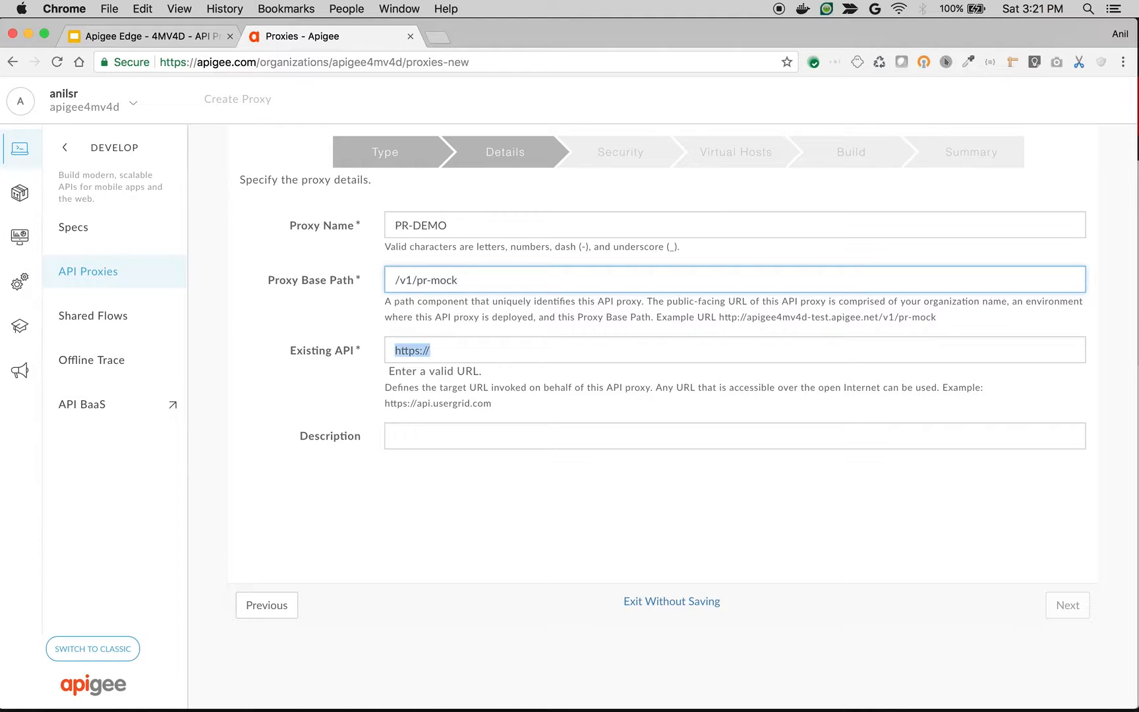
{"action": "left_click", "coordinate": [423, 350]}
{"action": "key", "text": "BackSpace"}
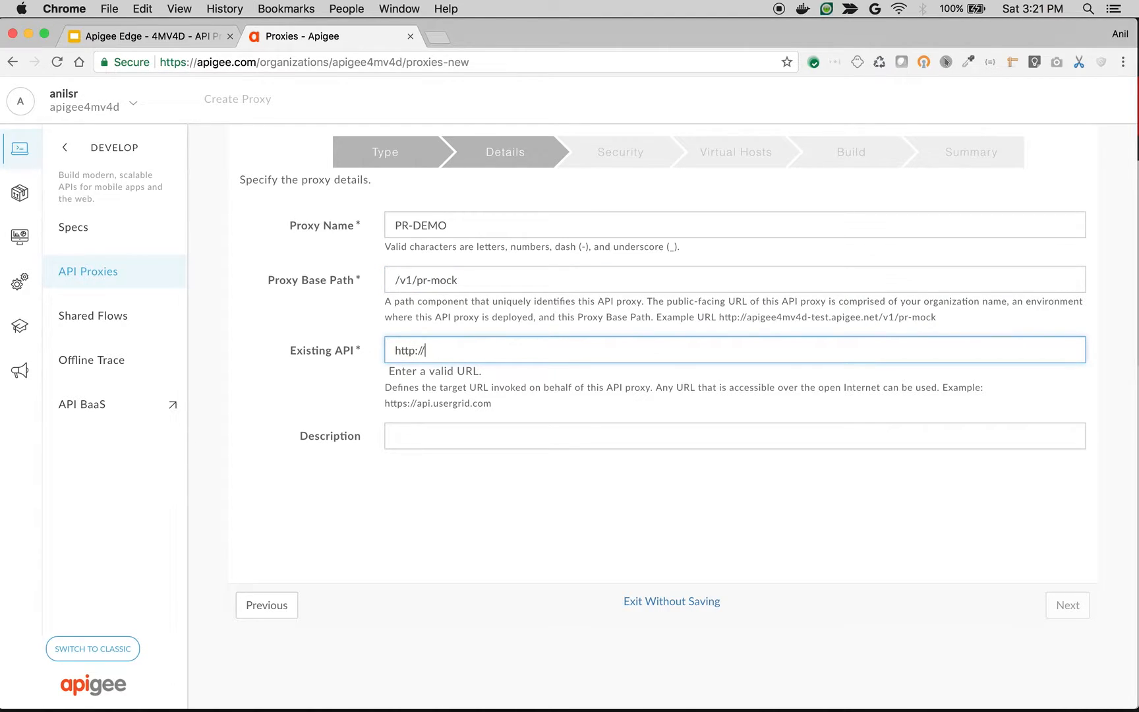
{"action": "key", "text": "Right"}
{"action": "key", "text": "Right"}
{"action": "key", "text": "Right"}
{"action": "type", "text": "mockt"}
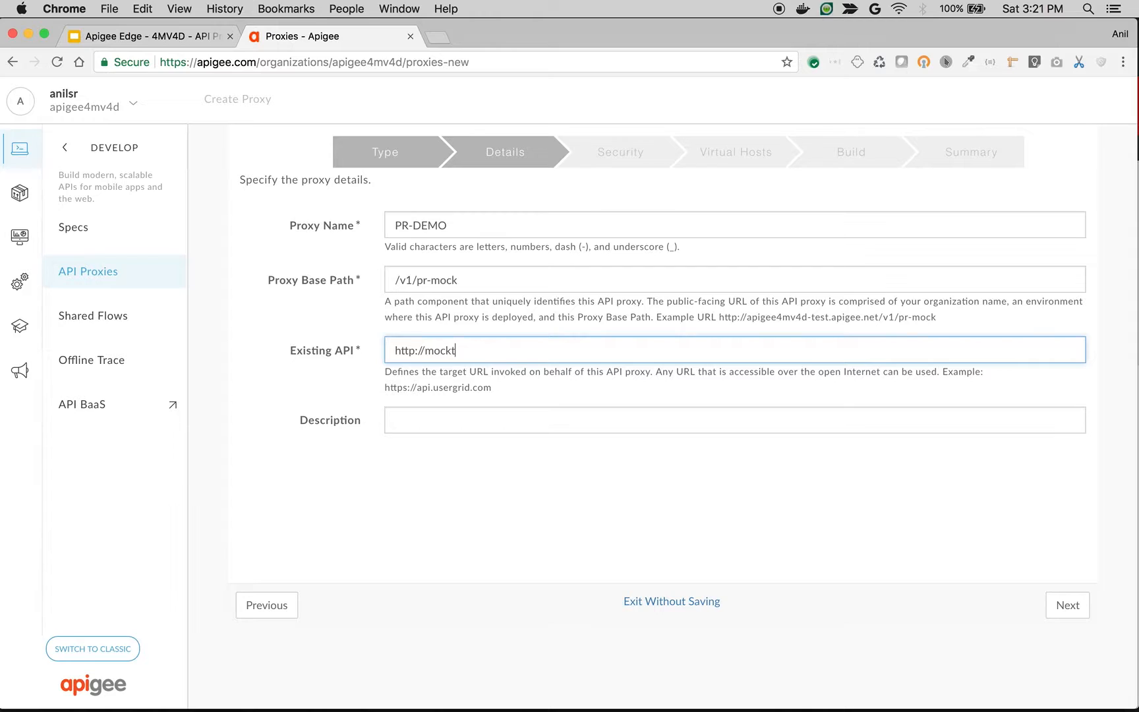
{"action": "type", "text": "arget.apigee.net"}
Step: Choose pass-through authorization, keep the default virtual hosts, build and deploy the proxy, and open its overview
{"action": "left_click", "coordinate": [1068, 605]}
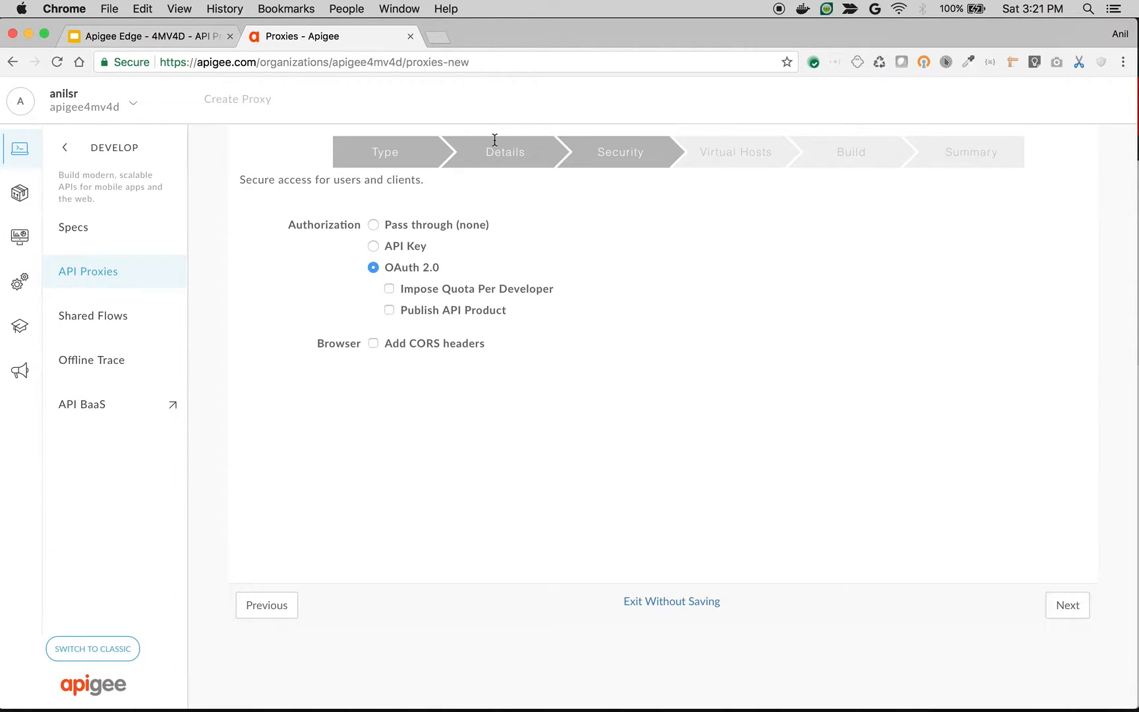
{"action": "left_click", "coordinate": [425, 228]}
{"action": "left_click", "coordinate": [1080, 612]}
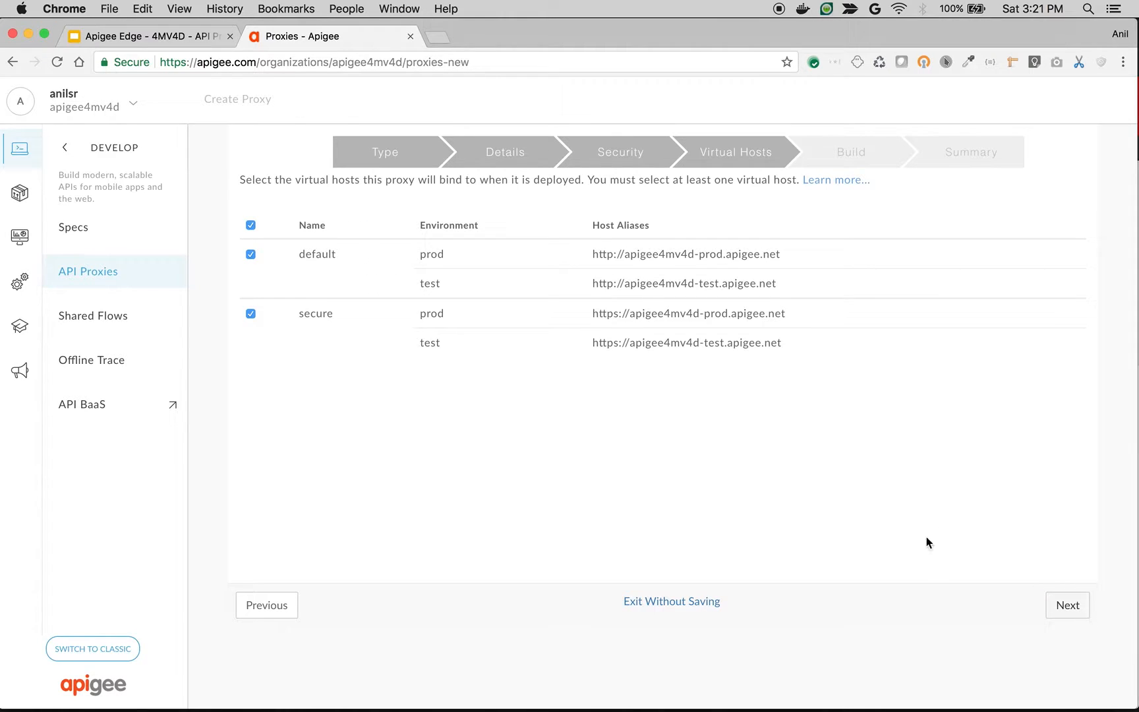
{"action": "left_click", "coordinate": [1068, 605]}
{"action": "left_click", "coordinate": [1058, 610]}
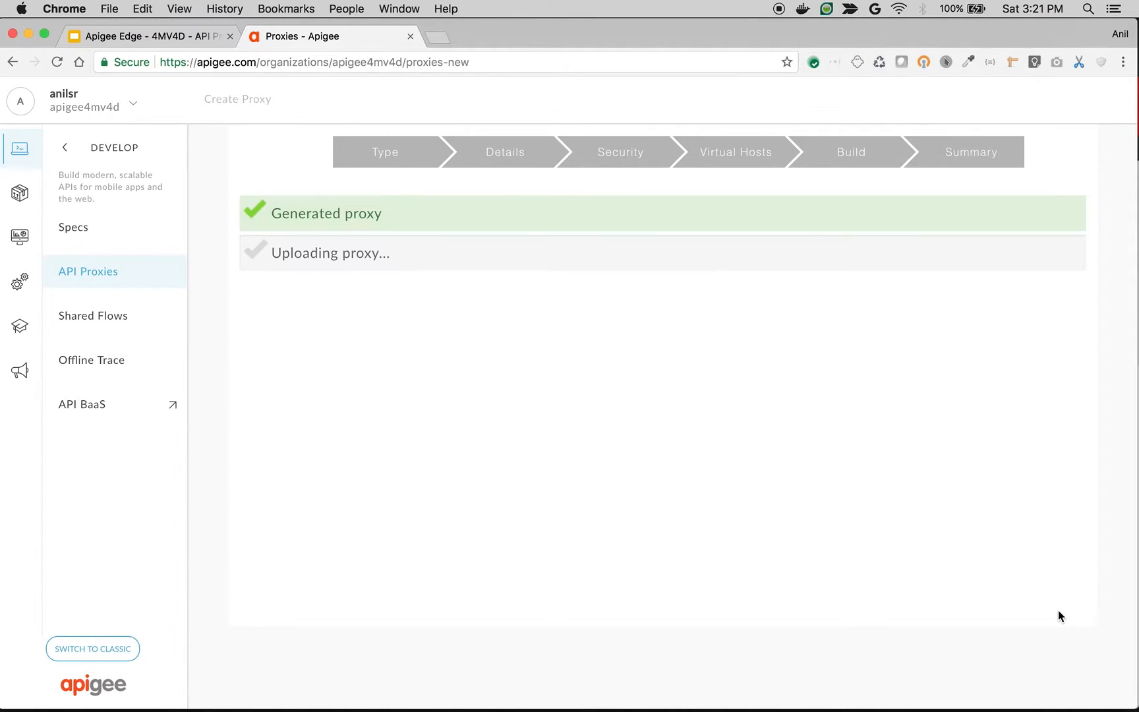
{"action": "left_click", "coordinate": [599, 336]}
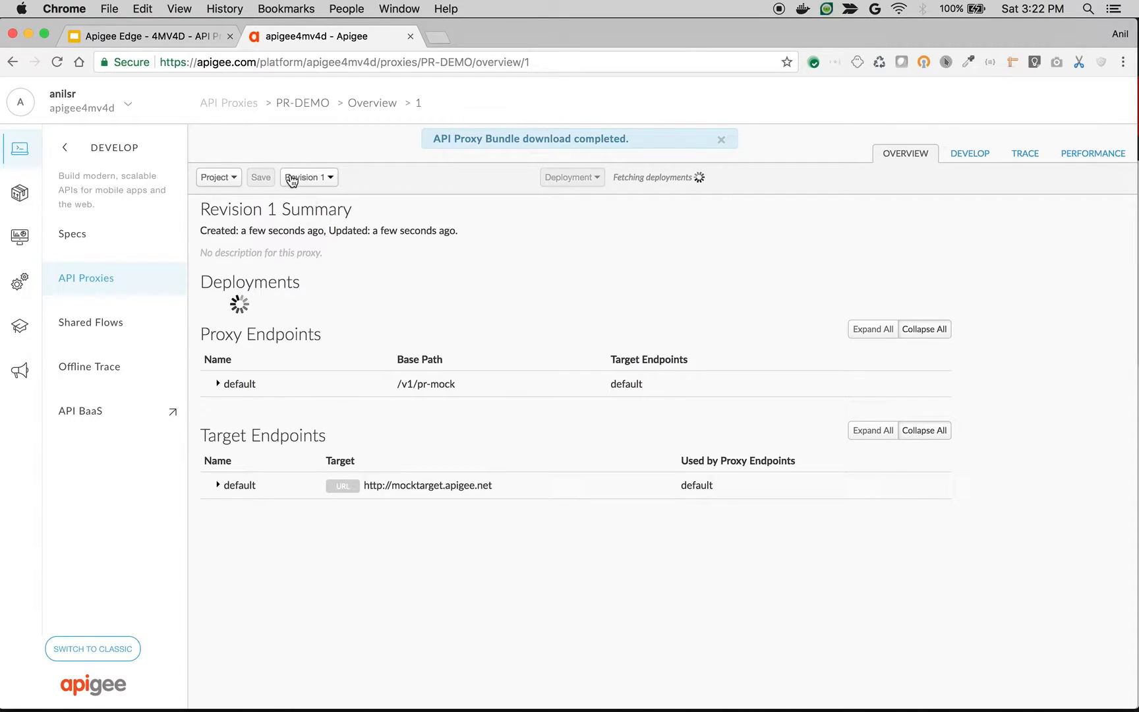
Step: Add a new Quota policy to the request side of the proxy endpoint's PreFlow
{"action": "left_click", "coordinate": [292, 177]}
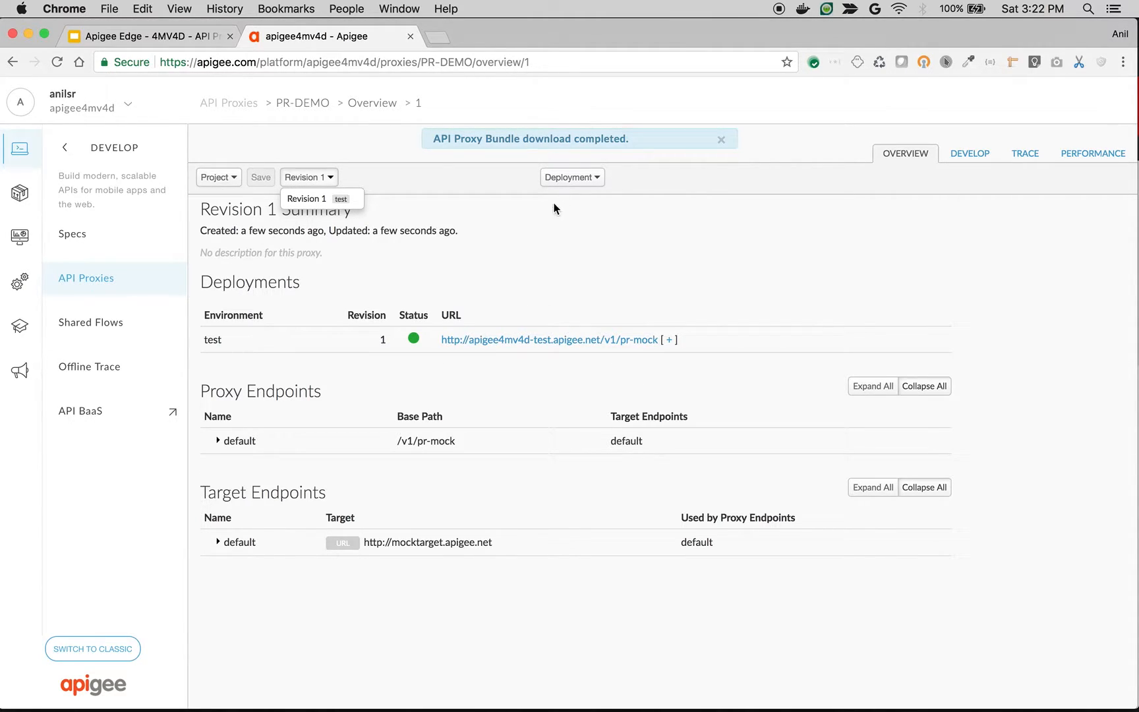
{"action": "left_click", "coordinate": [721, 140]}
{"action": "left_click", "coordinate": [962, 158]}
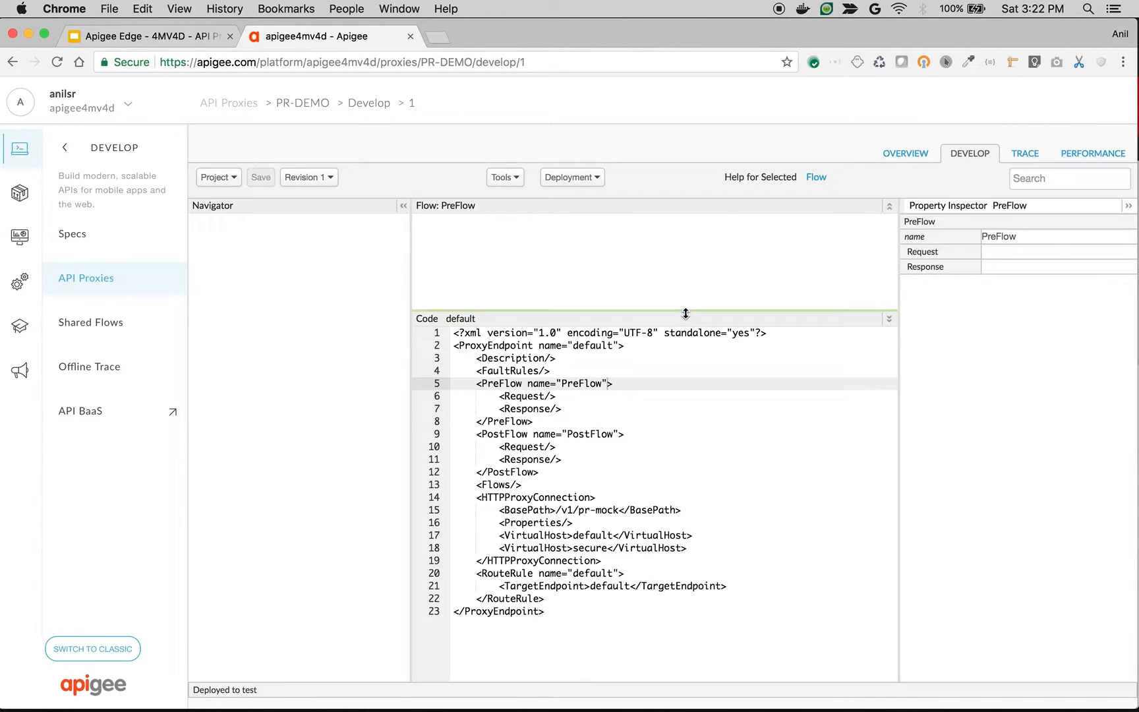
{"action": "left_click", "coordinate": [874, 242]}
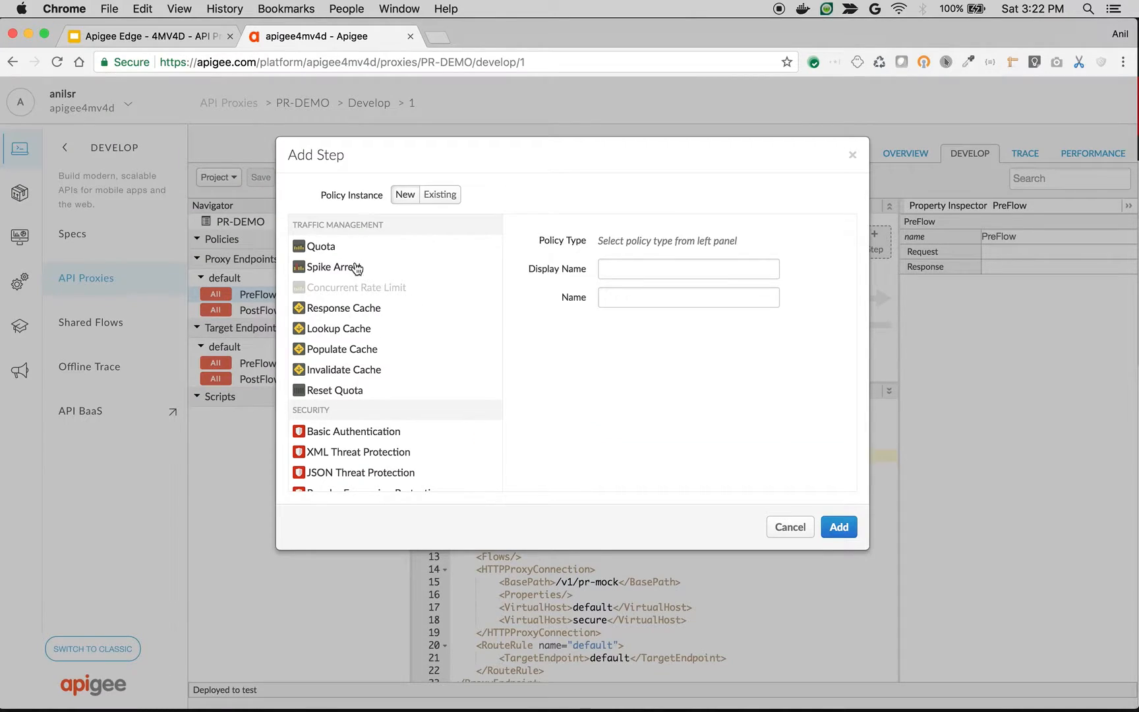
{"action": "left_click", "coordinate": [328, 247]}
{"action": "left_click", "coordinate": [847, 526]}
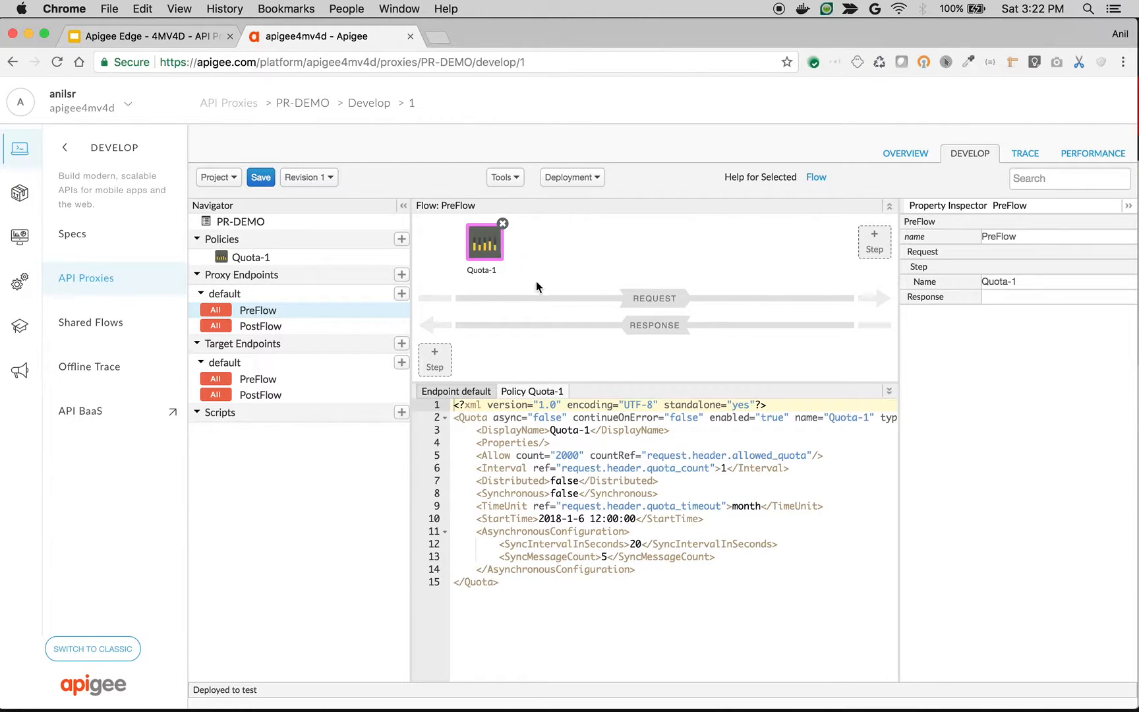
Step: Remove the type attribute from the Quota element and set the Allow count to 2 in the policy XML
{"action": "left_click_drag", "start_coordinate": [875, 417], "coordinate": [893, 416]}
{"action": "key", "text": "BackSpace"}
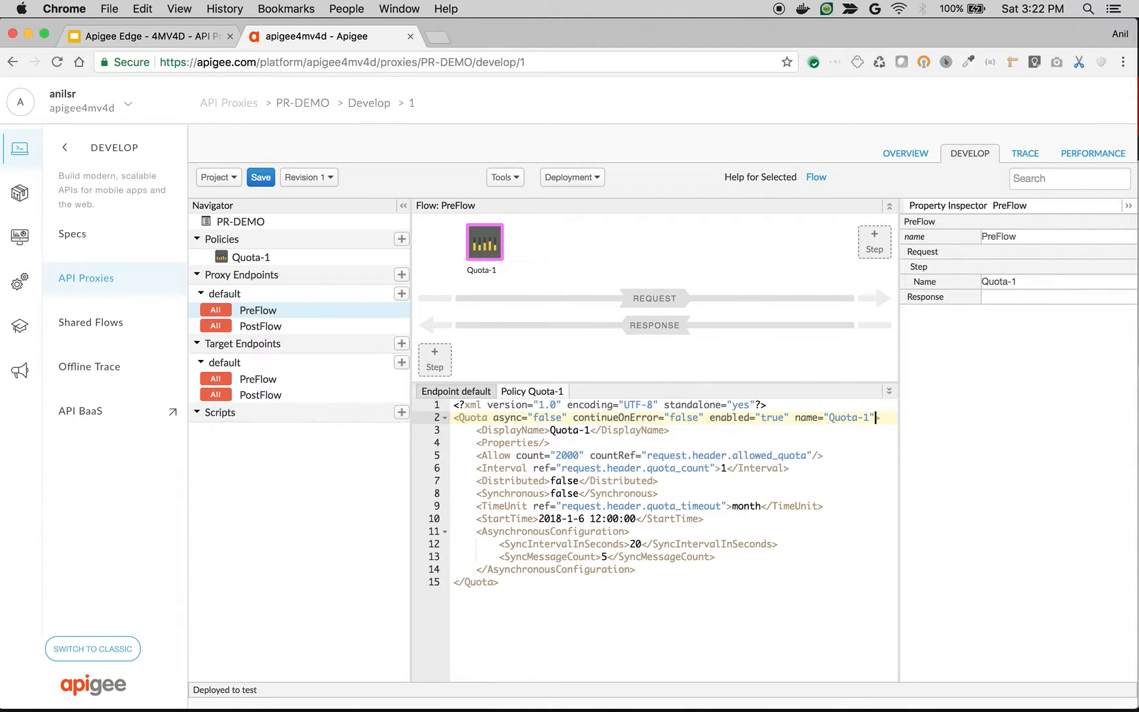
{"action": "double_click", "coordinate": [571, 455]}
{"action": "type", "text": "2"}
Step: Set the quota's TimeUnit to minute and both Distributed and Synchronous to true
{"action": "left_click", "coordinate": [738, 505]}
{"action": "double_click", "coordinate": [739, 506]}
{"action": "type", "text": "minute"}
{"action": "double_click", "coordinate": [559, 479]}
{"action": "type", "text": "true"}
{"action": "double_click", "coordinate": [557, 493]}
{"action": "type", "text": "true"}
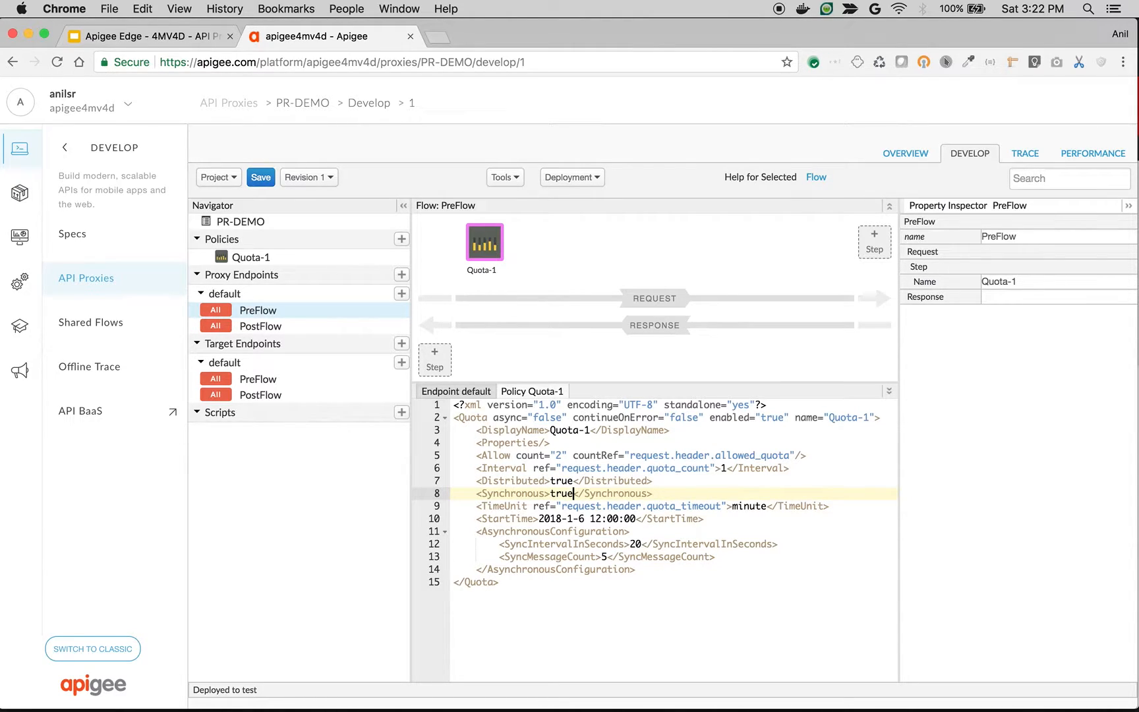
Step: Delete the StartTime and AsynchronousConfiguration elements from the Quota policy
{"action": "left_click_drag", "start_coordinate": [662, 570], "coordinate": [412, 516]}
{"action": "key", "text": "BackSpace"}
{"action": "key", "text": "BackSpace"}
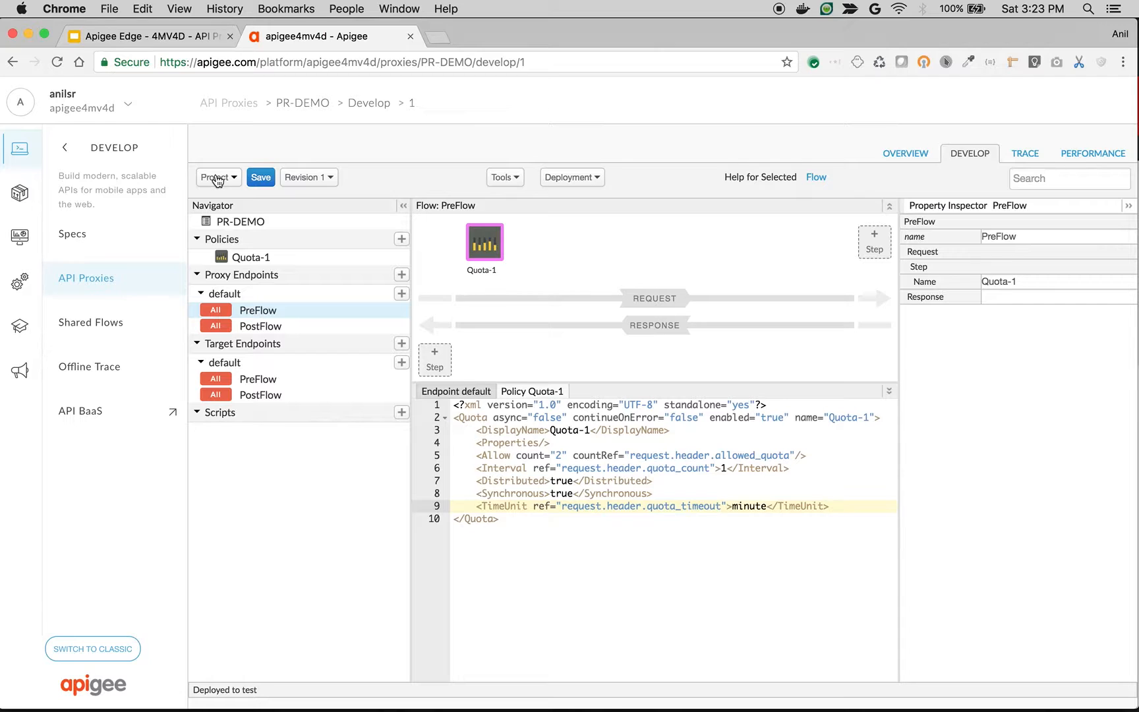
Step: Save the changes as a new proxy revision and dismiss the notifications
{"action": "left_click", "coordinate": [217, 178]}
{"action": "left_click", "coordinate": [245, 197]}
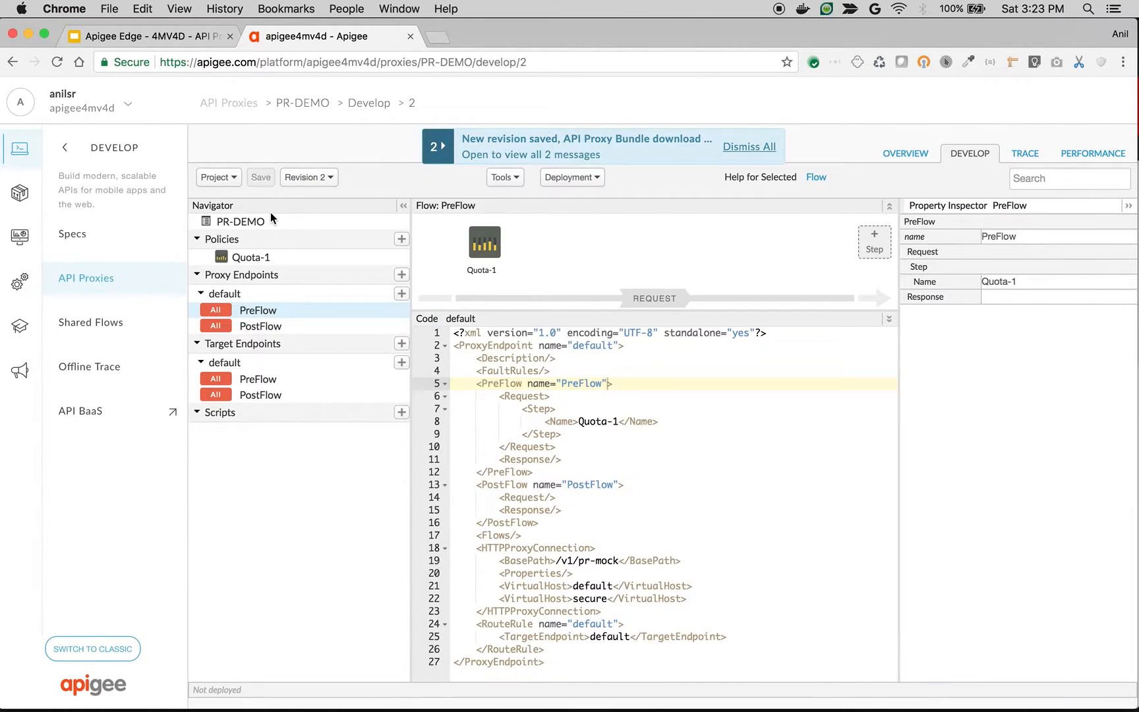
{"action": "left_click", "coordinate": [734, 147]}
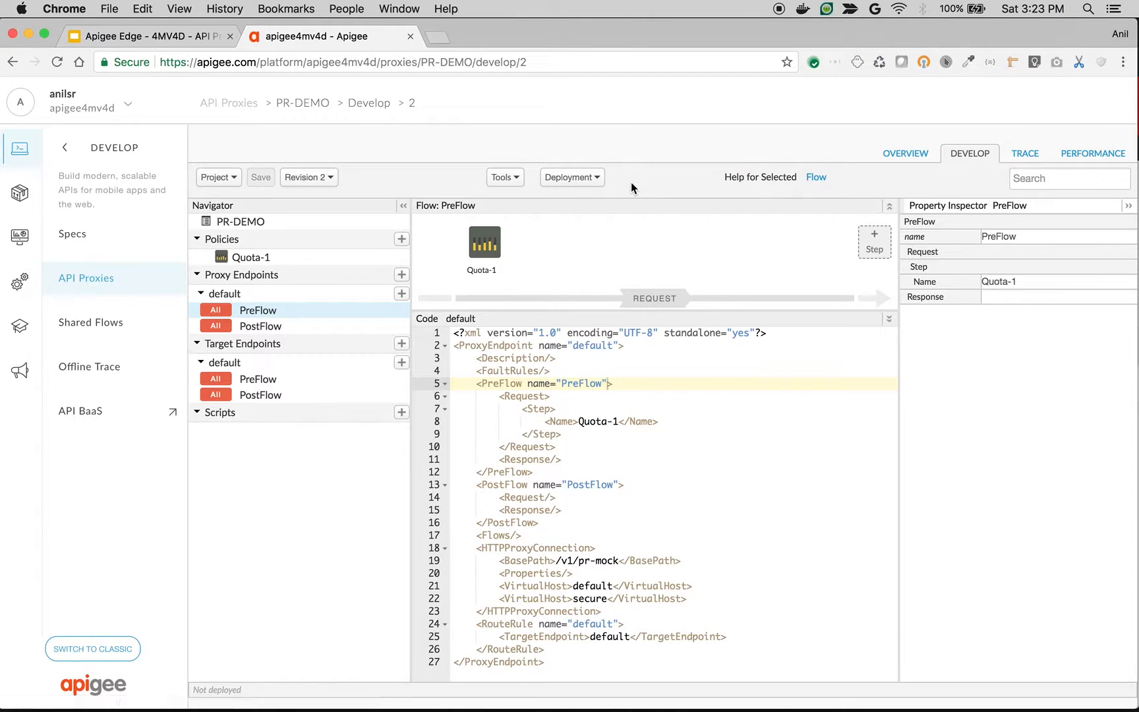
Step: Compare the deployment status of revisions 1 and 2 across the prod and test environments
{"action": "left_click", "coordinate": [583, 179]}
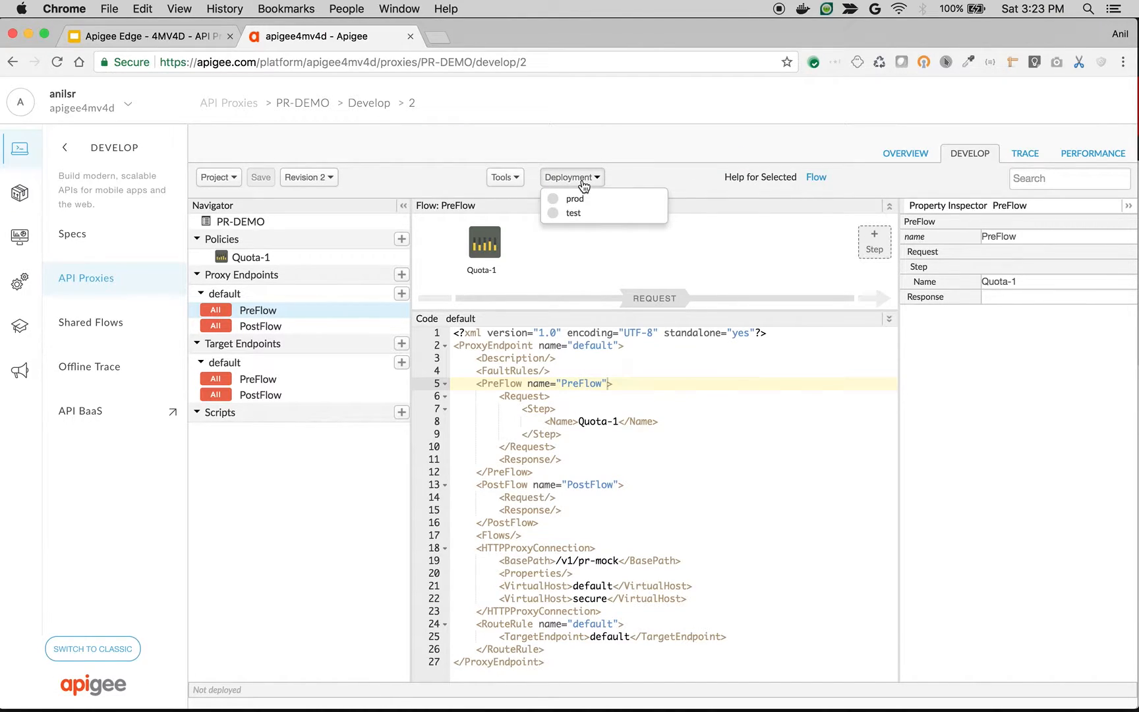
{"action": "left_click", "coordinate": [323, 177]}
{"action": "left_click", "coordinate": [330, 212]}
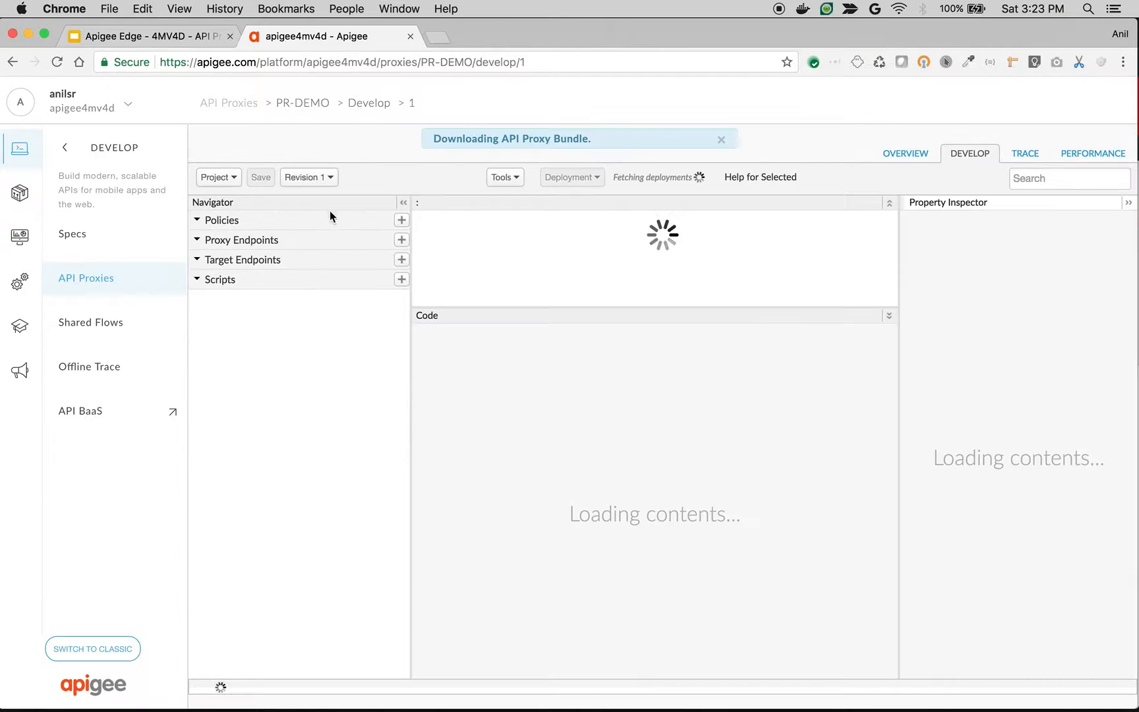
{"action": "left_click", "coordinate": [584, 177]}
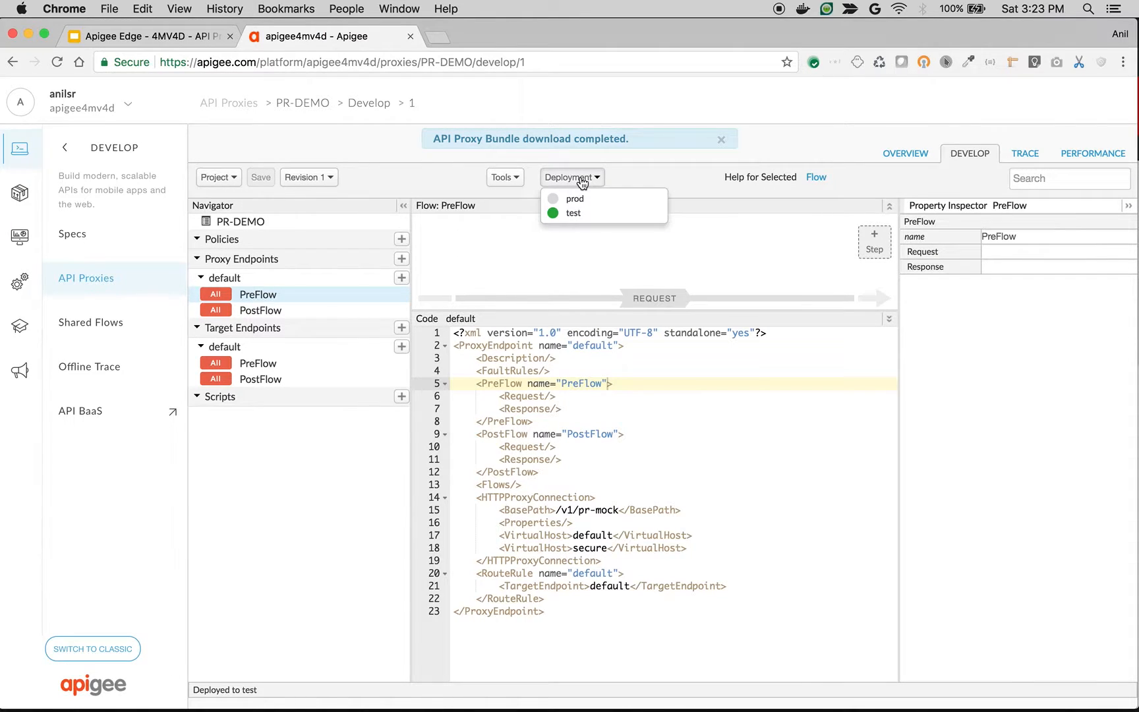
{"action": "left_click", "coordinate": [308, 183]}
{"action": "left_click", "coordinate": [320, 197]}
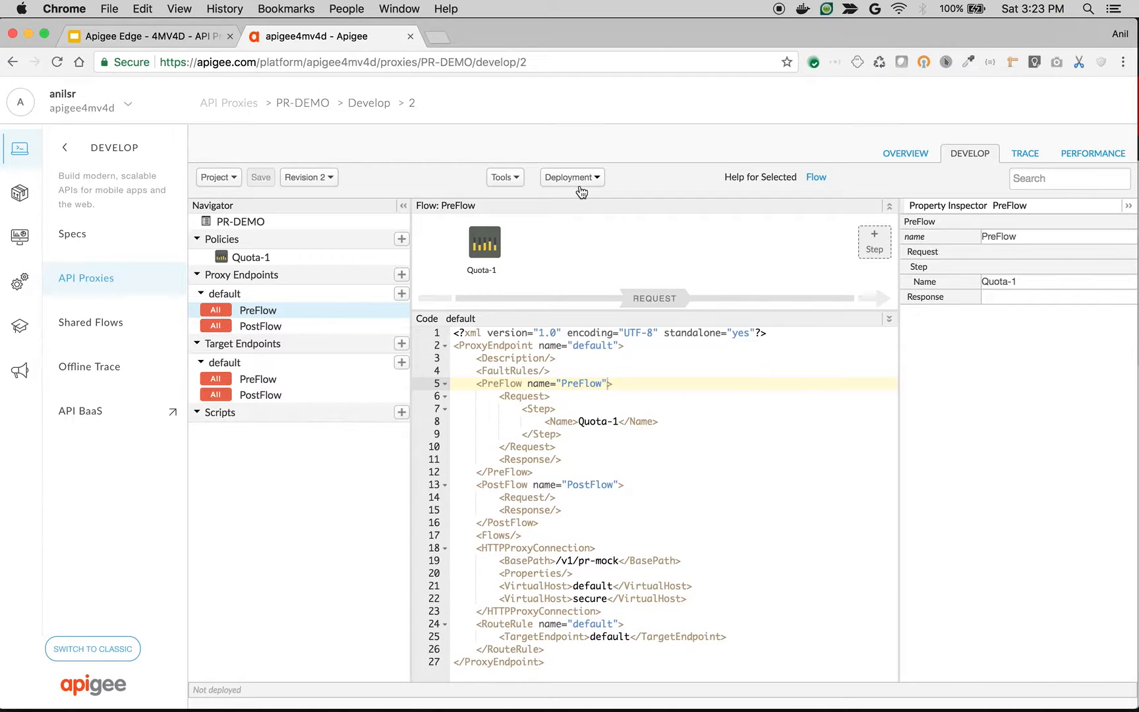
{"action": "left_click", "coordinate": [570, 178]}
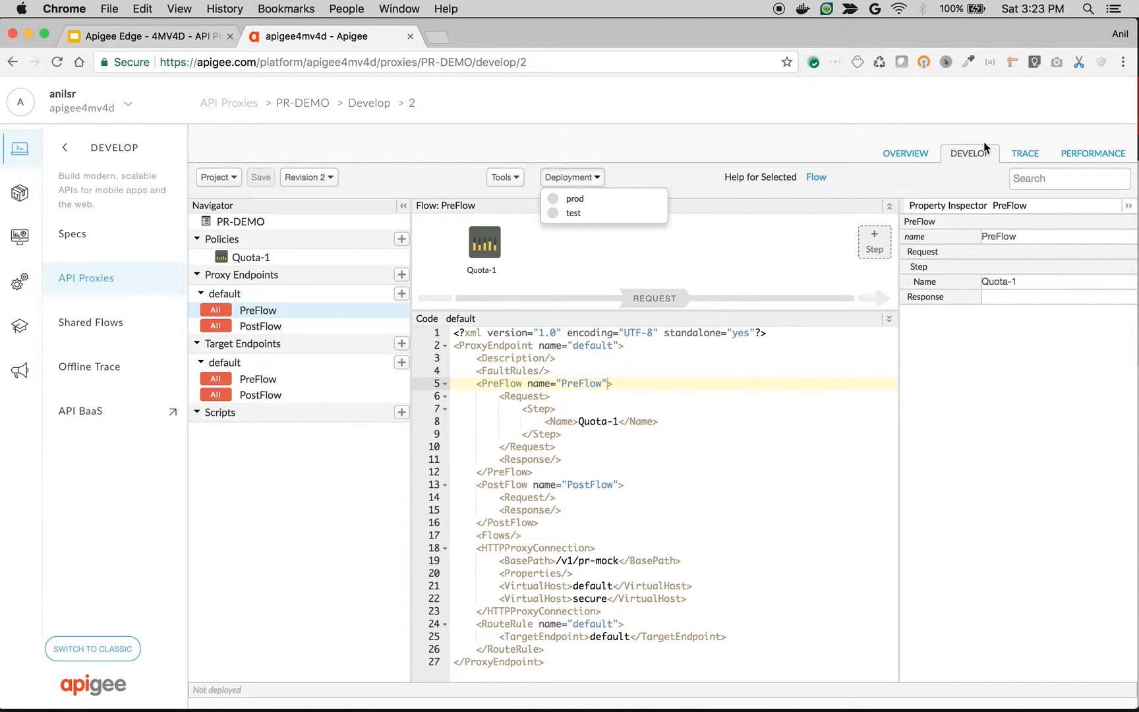
Step: Start a trace session for revision 1 in the test environment
{"action": "left_click", "coordinate": [1024, 153]}
{"action": "left_click", "coordinate": [305, 177]}
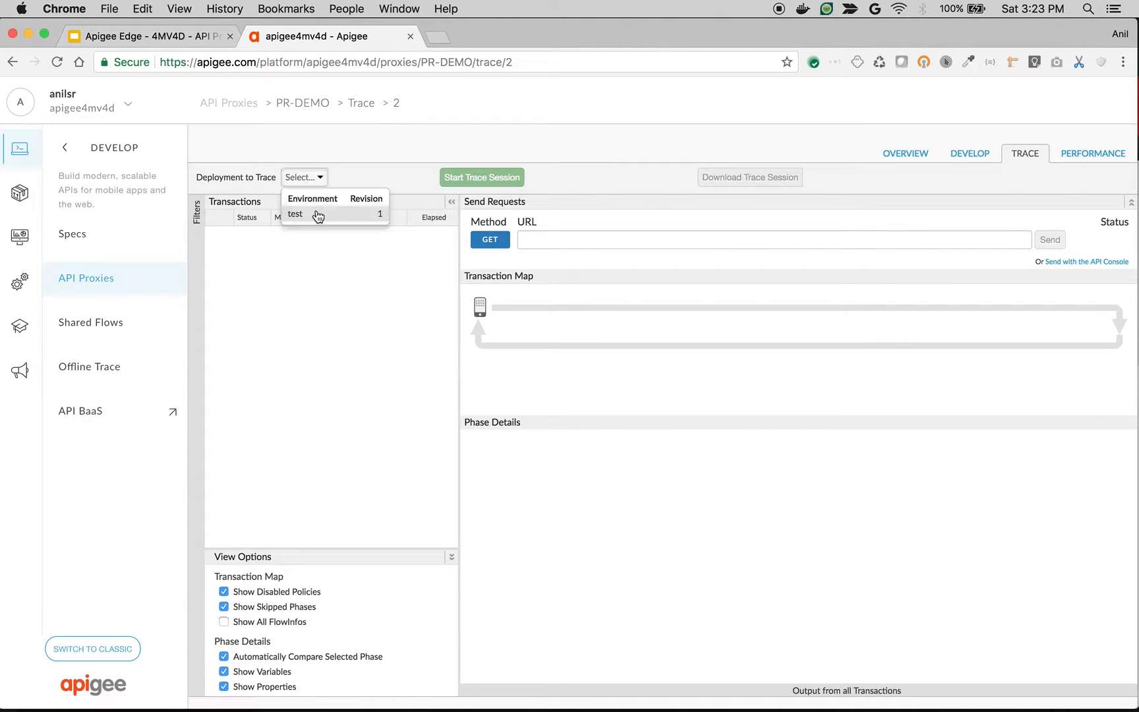
{"action": "left_click", "coordinate": [318, 215]}
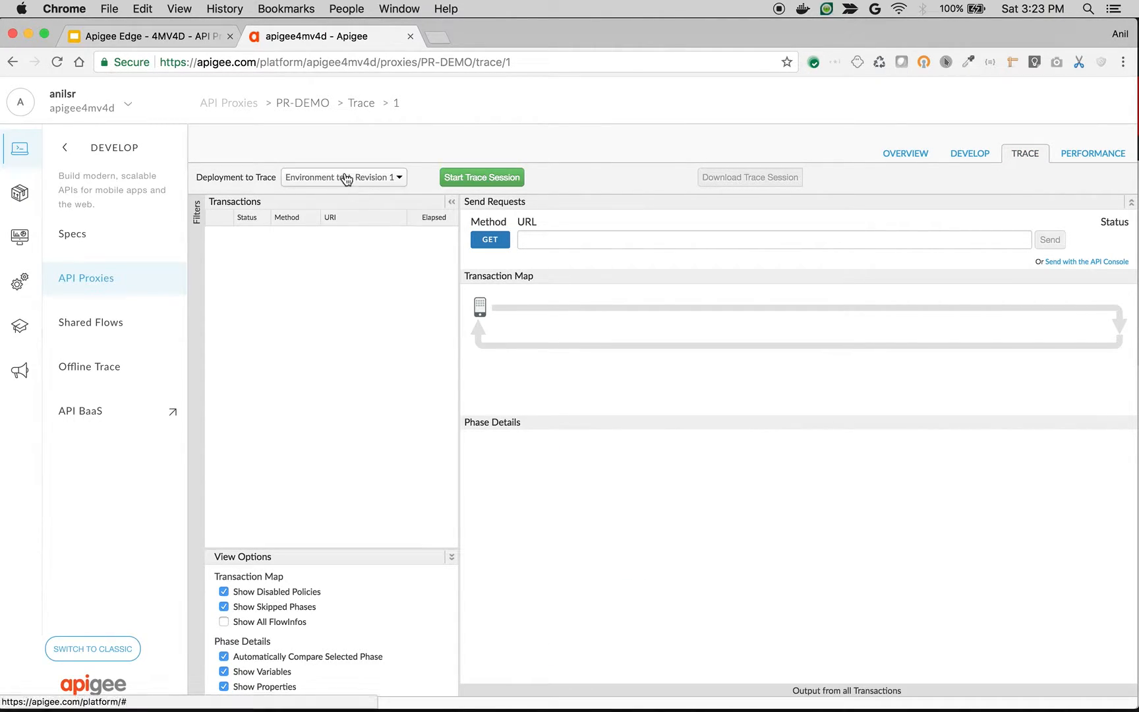
{"action": "left_click", "coordinate": [476, 178]}
Step: Copy the traced proxy URL and open it in a new browser tab
{"action": "triple_click", "coordinate": [607, 240]}
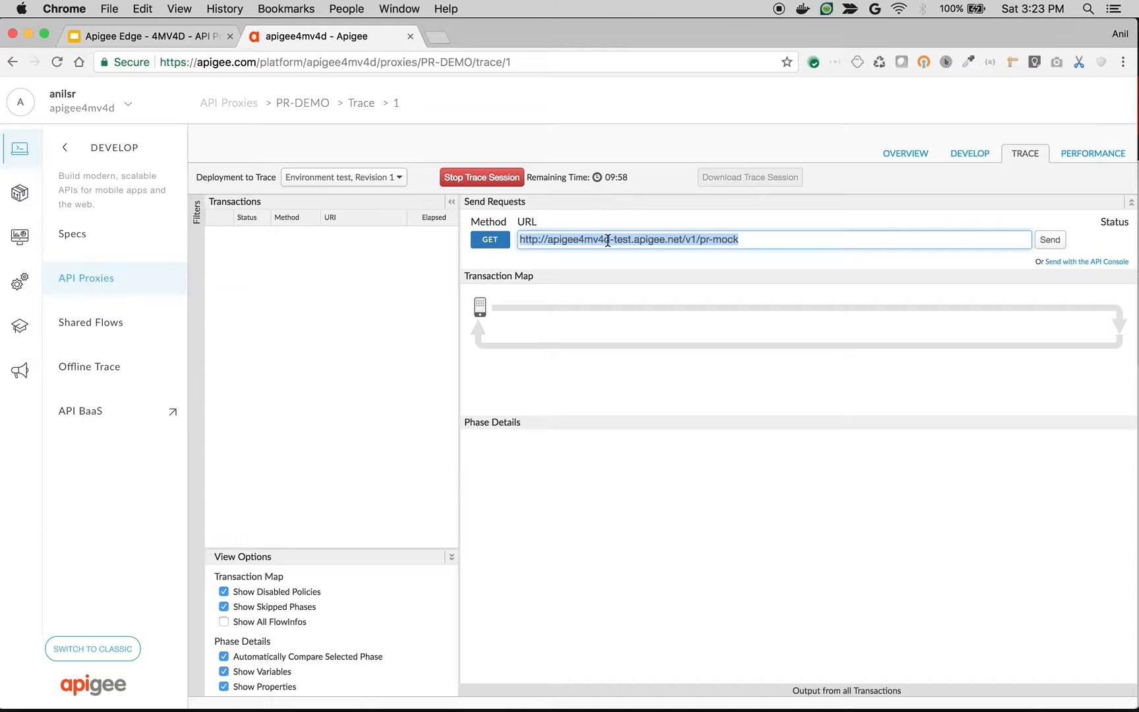
{"action": "key", "text": "ctrl+c"}
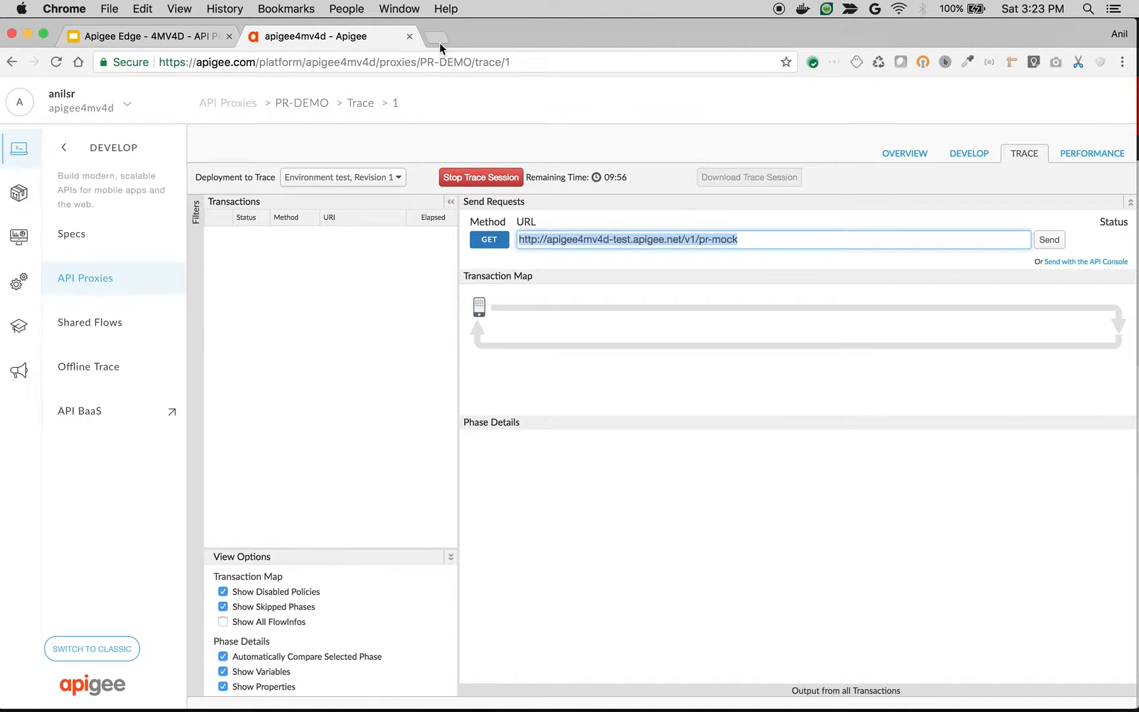
{"action": "left_click", "coordinate": [438, 37]}
{"action": "key", "text": "ctrl+v"}
{"action": "key", "text": "Return"}
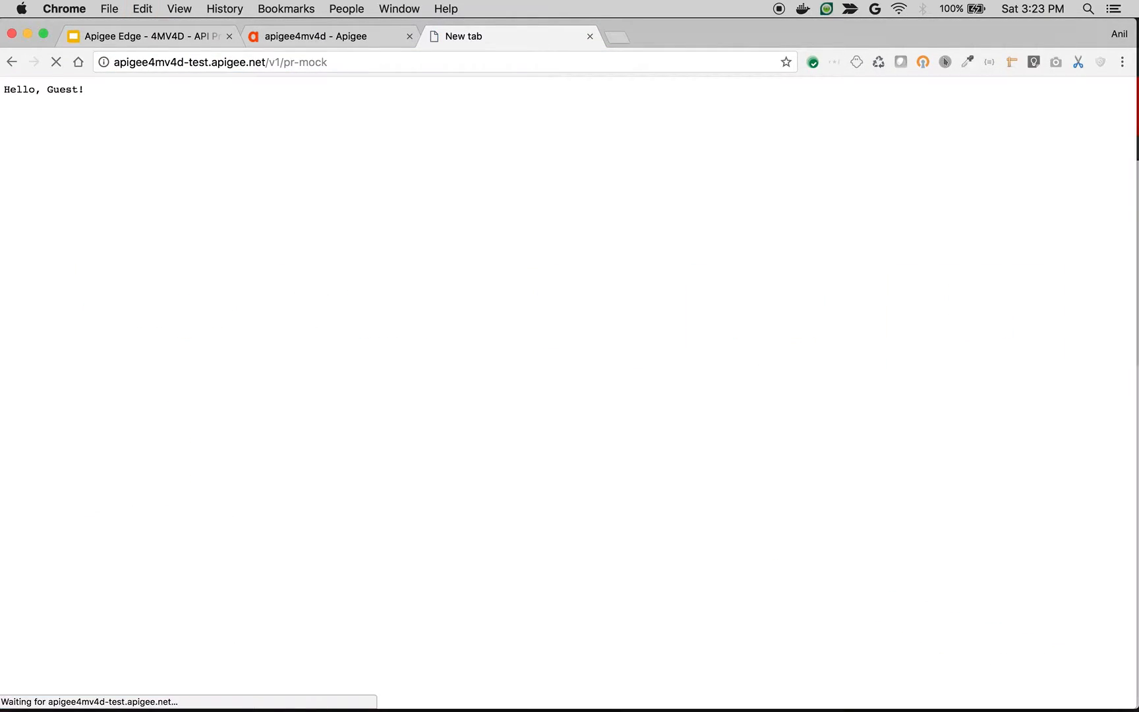
Step: Reload the pr-mock response several times and review the recorded transactions in the trace session
{"action": "key", "text": "super+e"}
{"action": "key", "text": "super+r"}
{"action": "key", "text": "super+r"}
{"action": "key", "text": "super+r"}
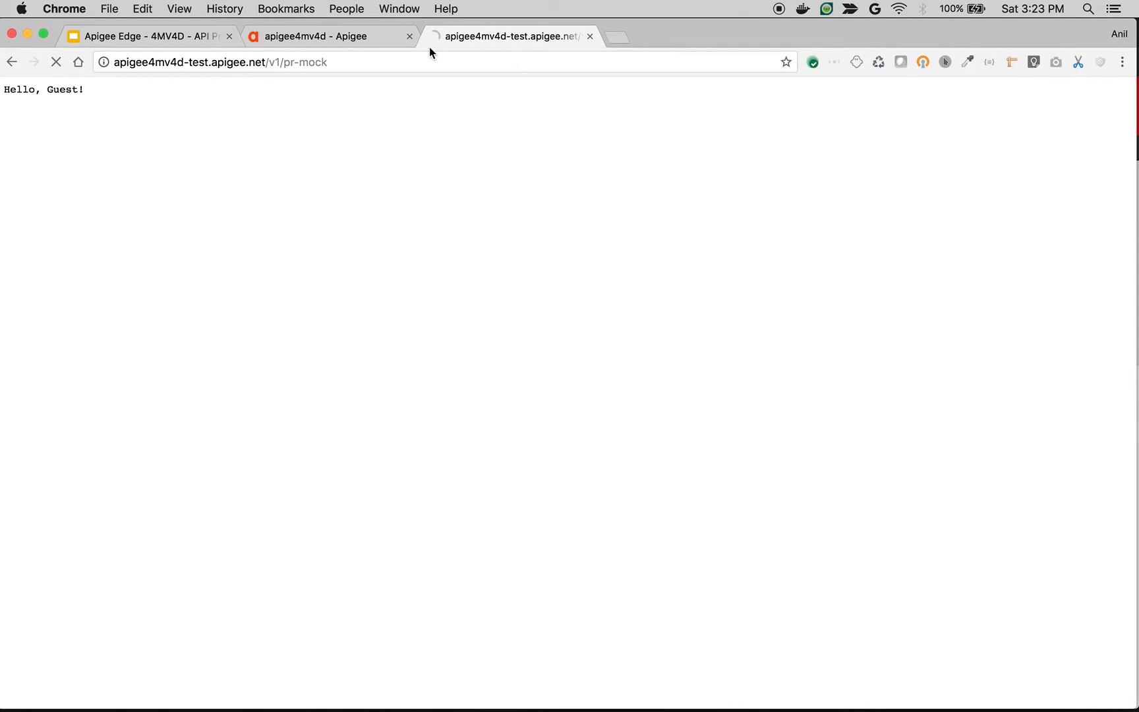
{"action": "left_click", "coordinate": [367, 36]}
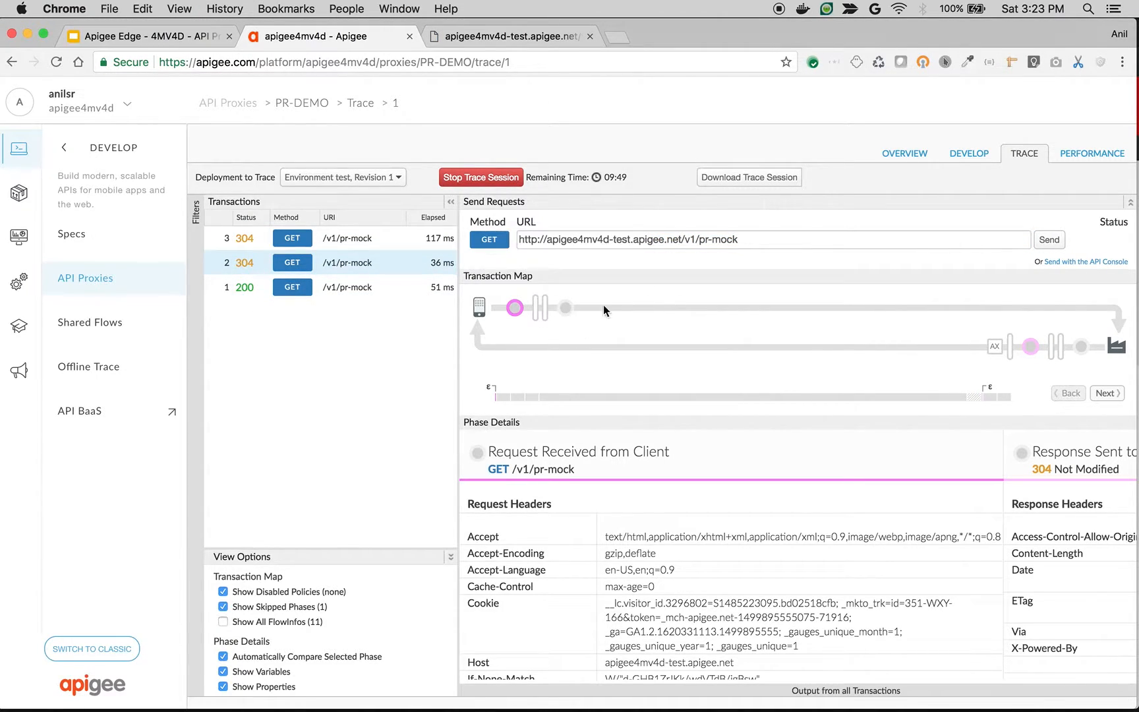
Step: Switch the proxy editor to revision 2 and deploy it to the test environment, replacing revision 1
{"action": "left_click", "coordinate": [966, 154]}
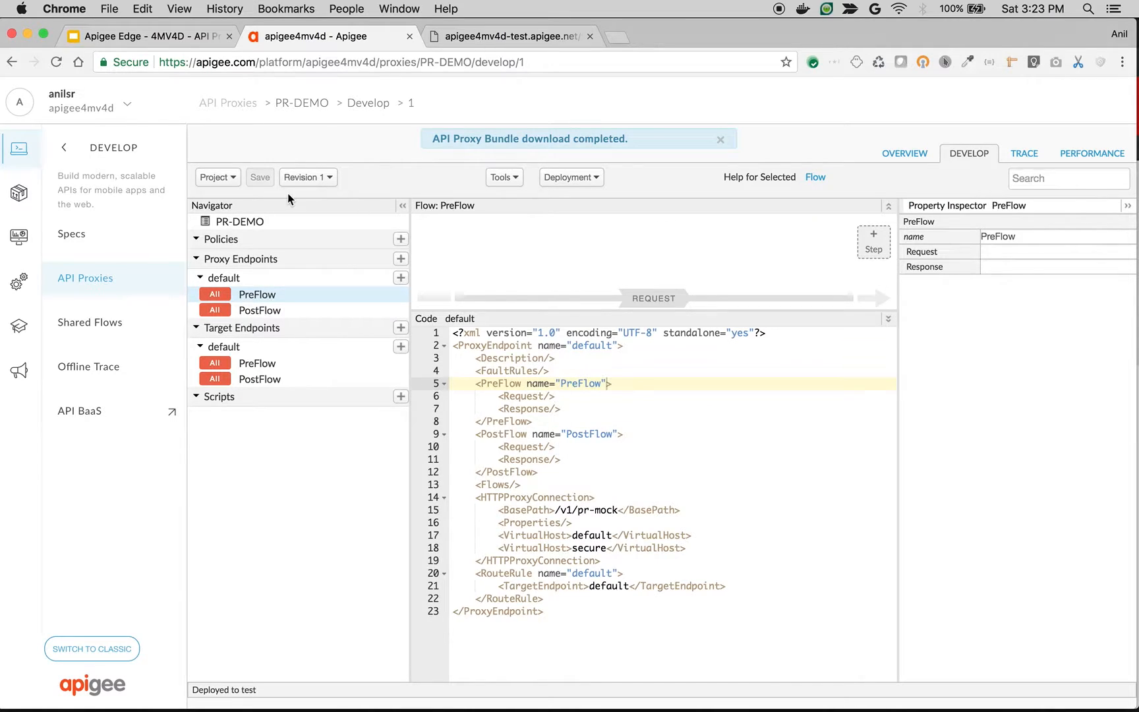
{"action": "left_click", "coordinate": [331, 177]}
{"action": "left_click", "coordinate": [333, 210]}
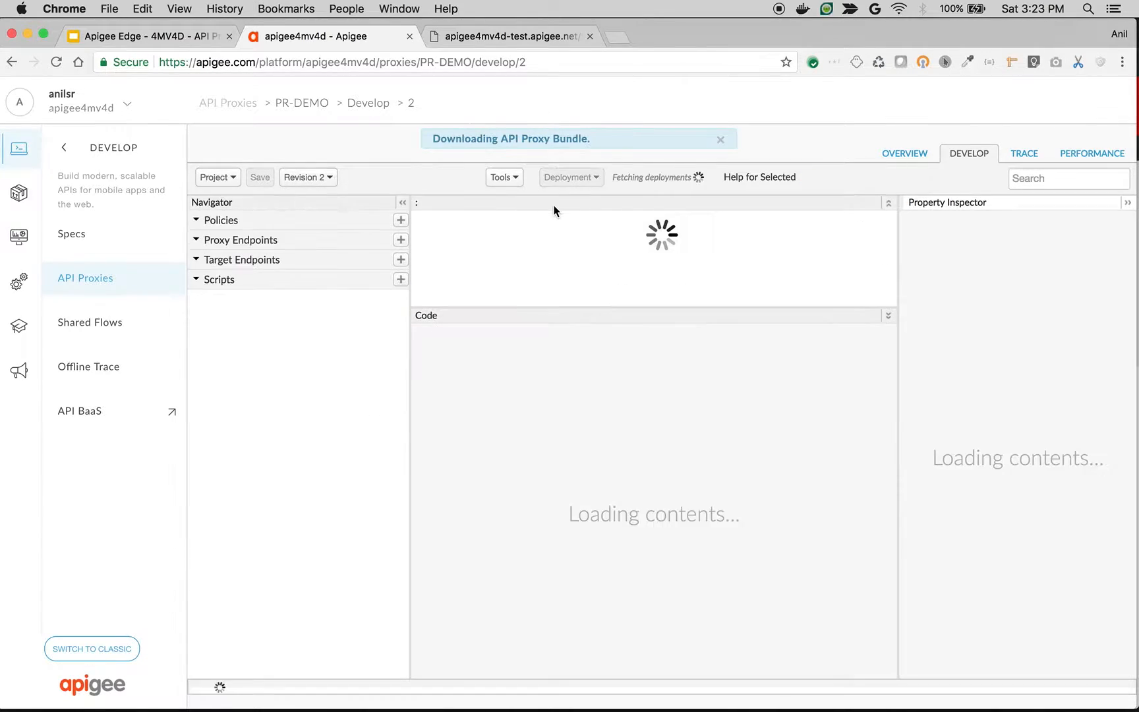
{"action": "left_click", "coordinate": [568, 178]}
{"action": "left_click", "coordinate": [579, 212]}
{"action": "left_click", "coordinate": [794, 244]}
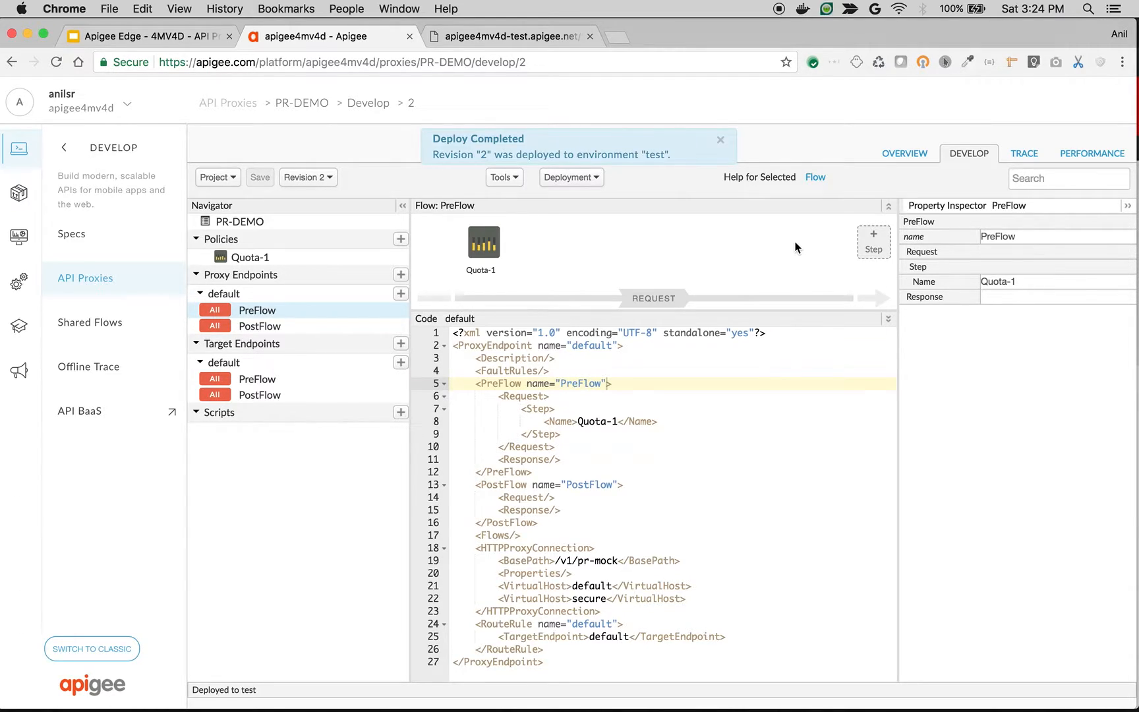
Step: Start a trace session for revision 2 in the test environment
{"action": "left_click", "coordinate": [1024, 153]}
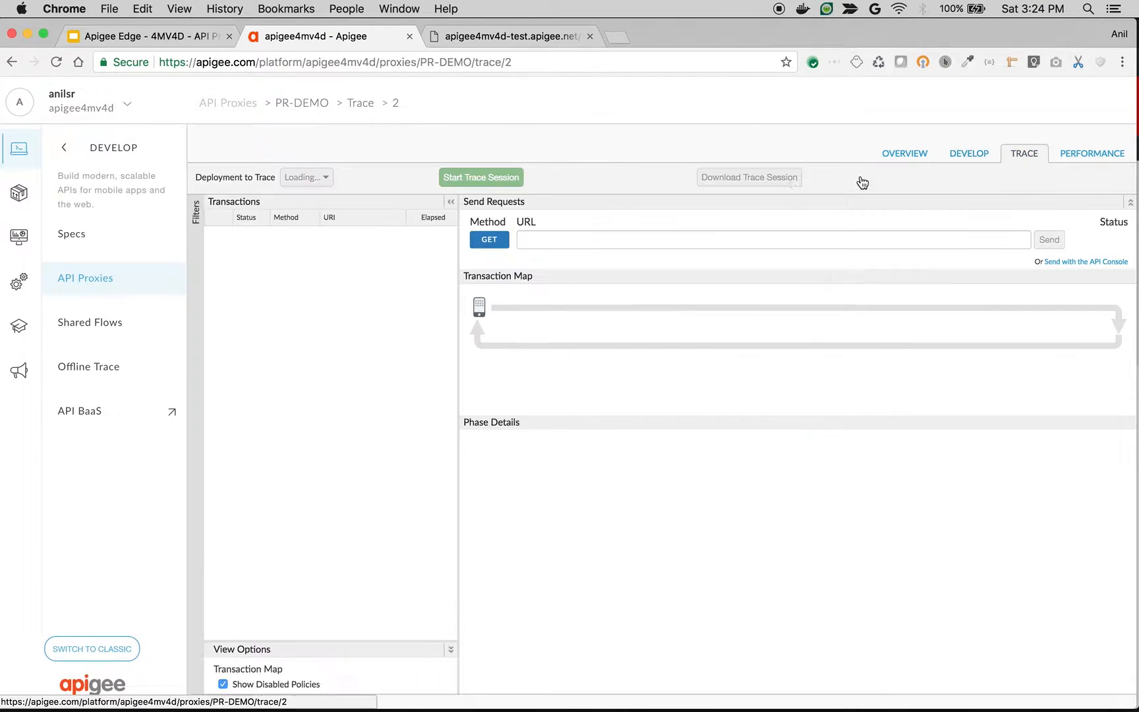
{"action": "left_click", "coordinate": [470, 177]}
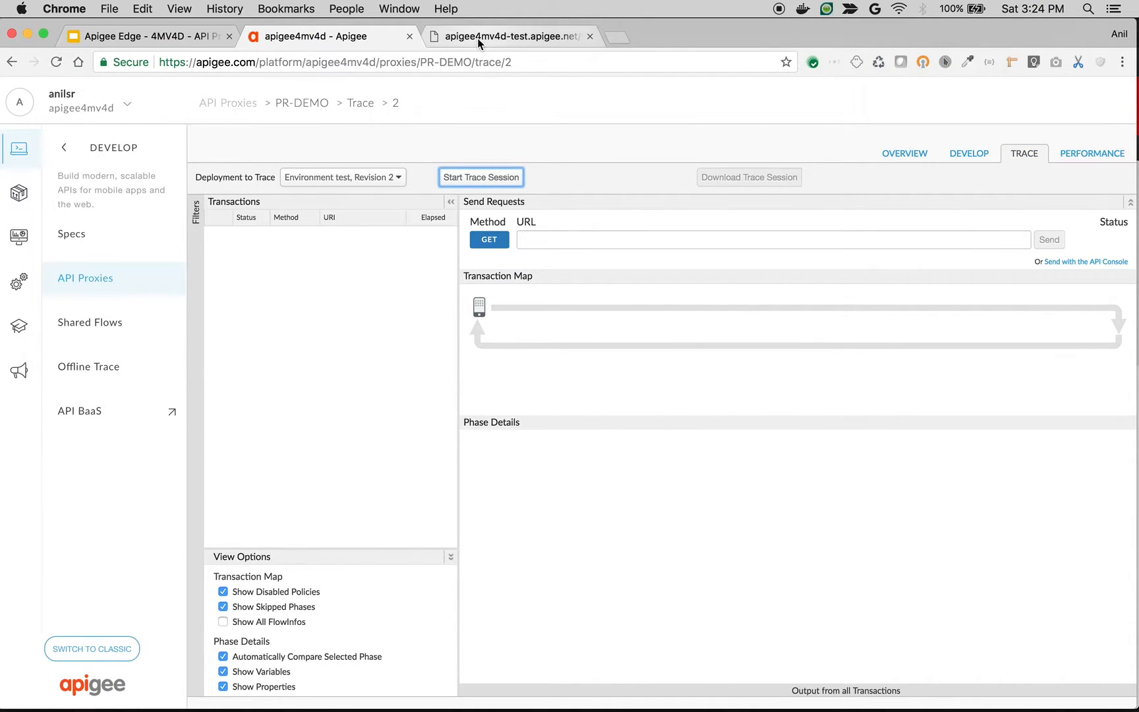
Step: Reload the pr-mock response twice and inspect the Quota-1 policy in the revision 2 transaction map
{"action": "left_click", "coordinate": [477, 38]}
{"action": "key", "text": "super+r"}
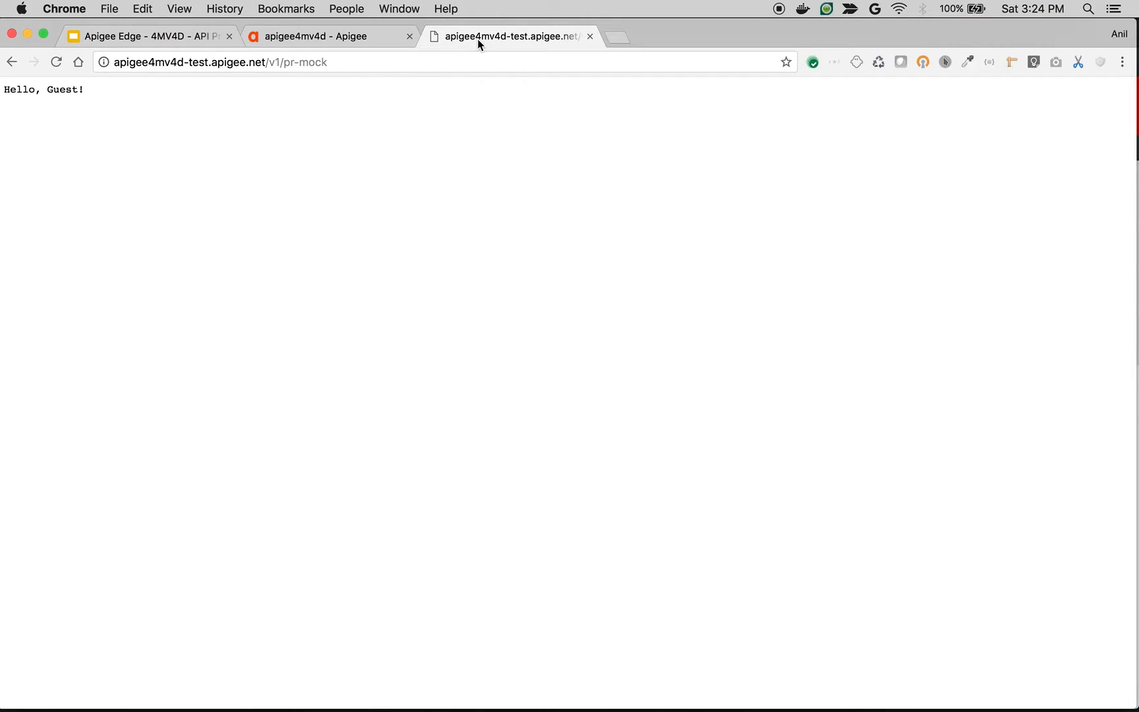
{"action": "key", "text": "super+r"}
{"action": "left_click", "coordinate": [359, 37]}
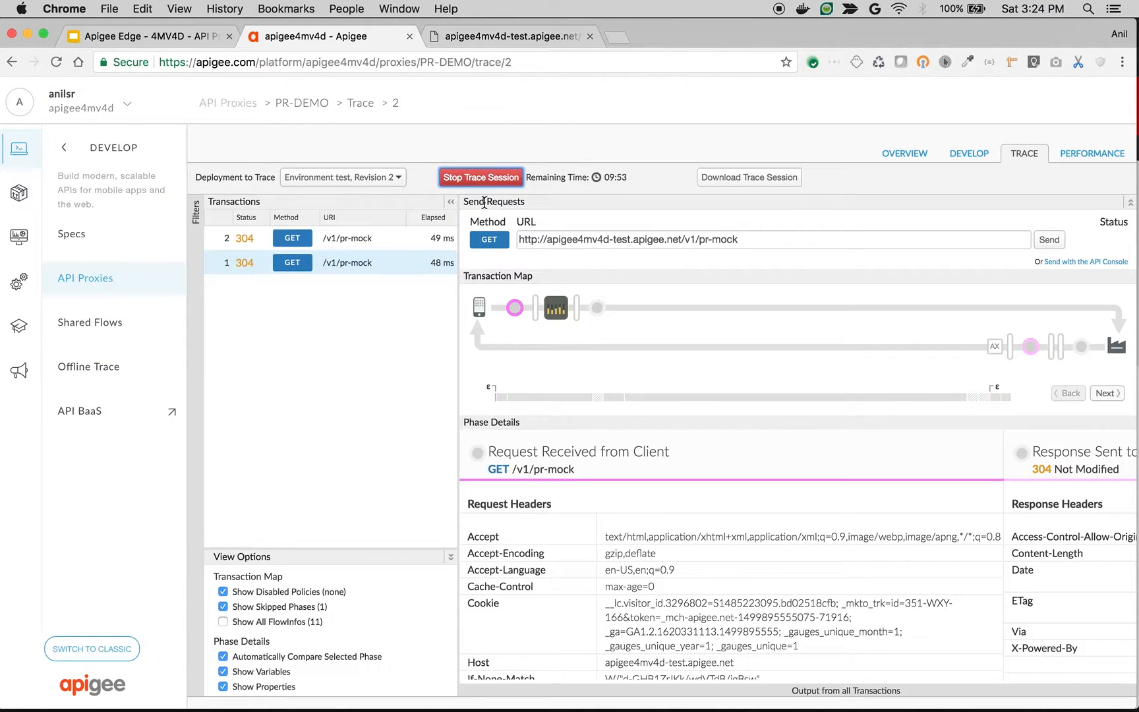
{"action": "mouse_move", "coordinate": [557, 315]}
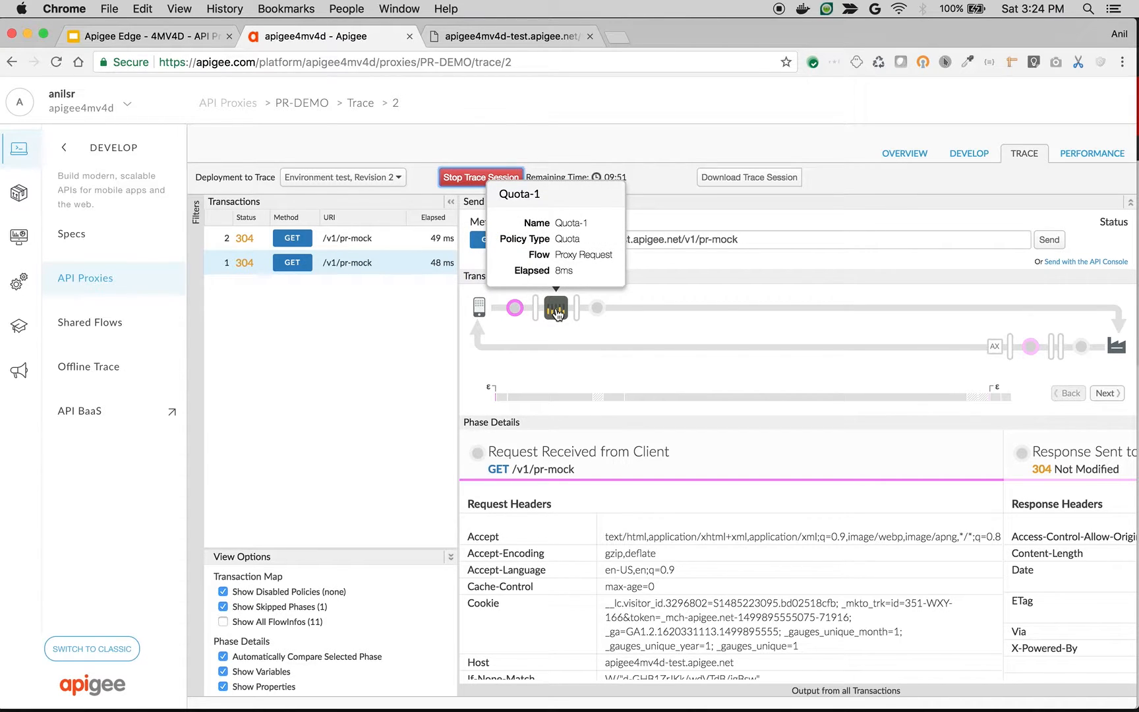
Step: Switch the proxy editor back to revision 1 and deploy it to the test environment, replacing revision 2
{"action": "left_click", "coordinate": [967, 158]}
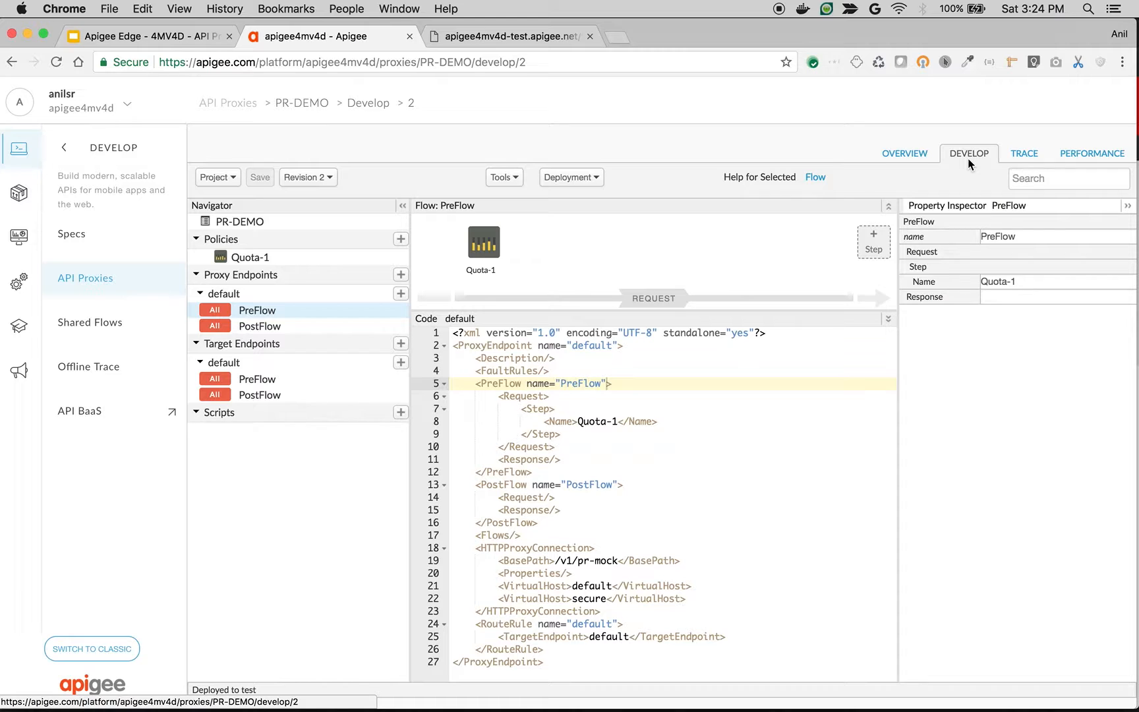
{"action": "left_click", "coordinate": [305, 177]}
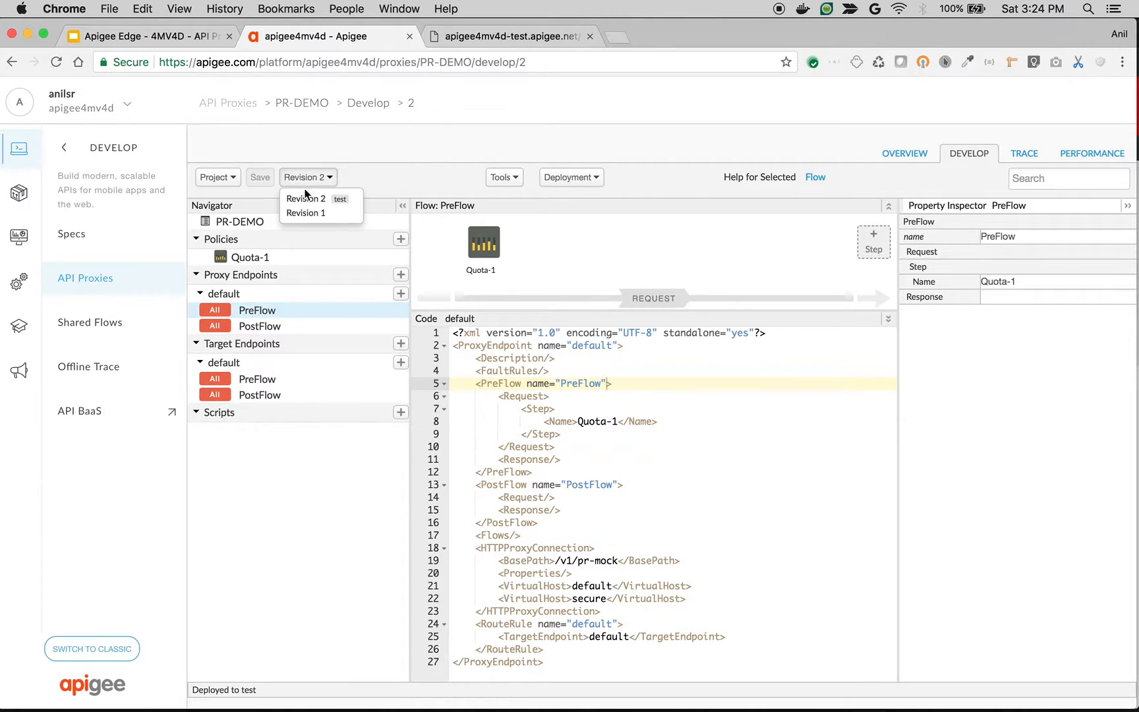
{"action": "left_click", "coordinate": [311, 213]}
{"action": "left_click", "coordinate": [567, 177]}
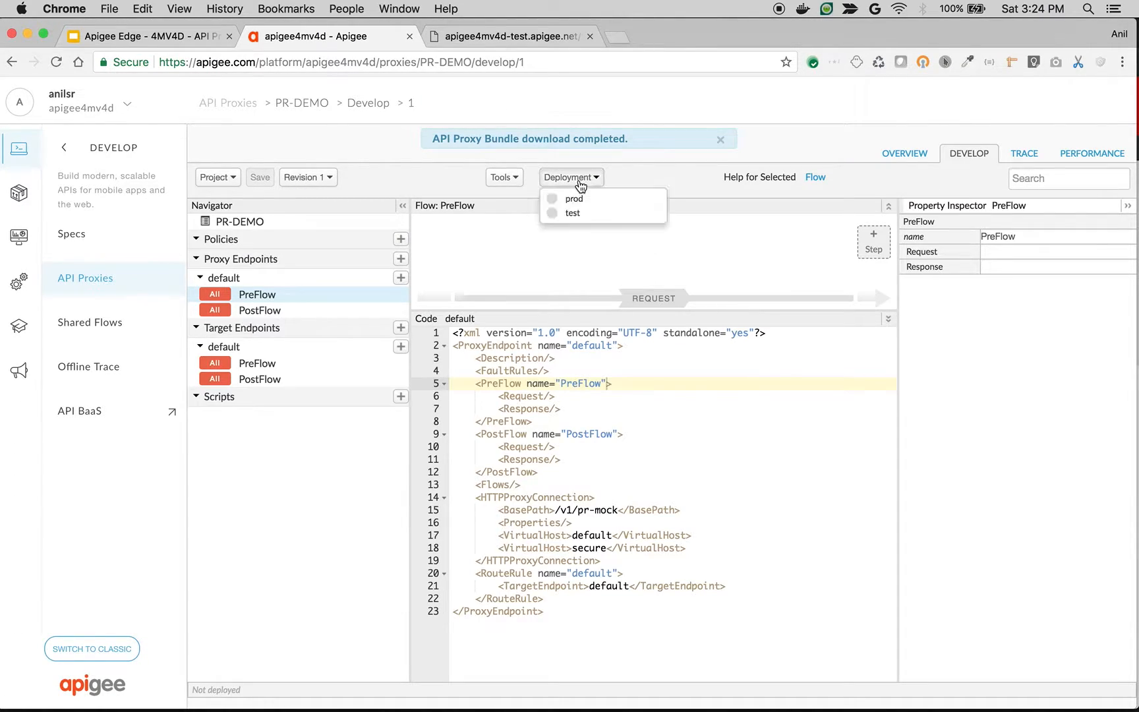
{"action": "left_click", "coordinate": [586, 218]}
{"action": "left_click", "coordinate": [765, 238]}
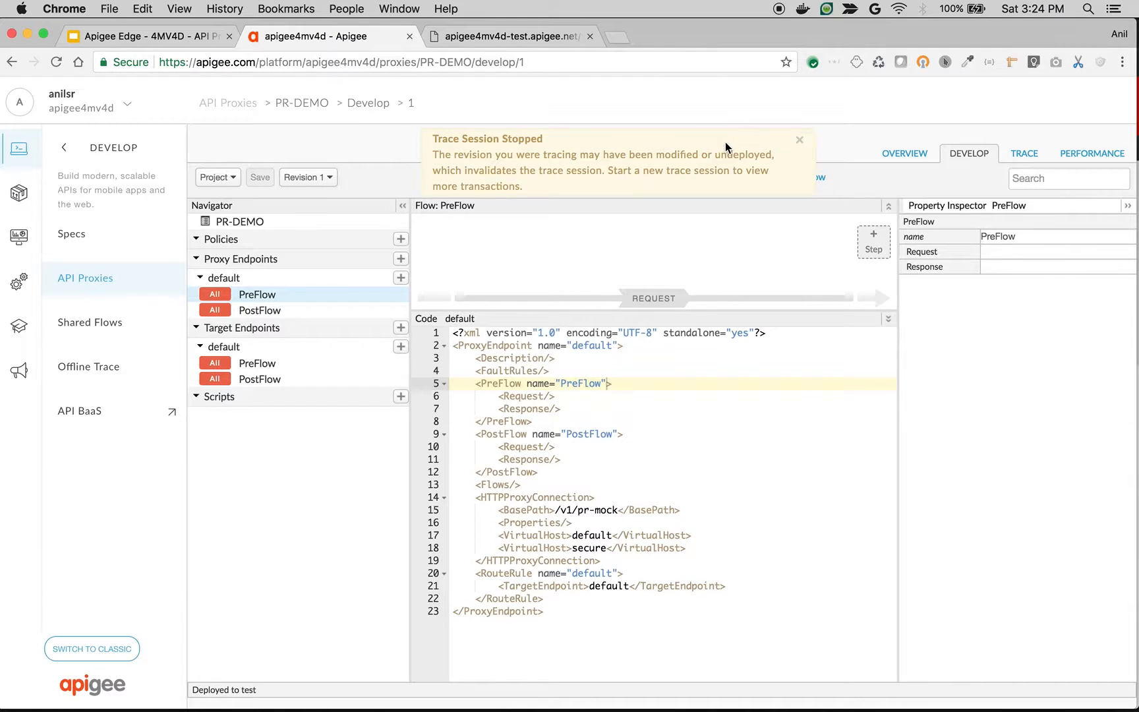
{"action": "left_click", "coordinate": [797, 140]}
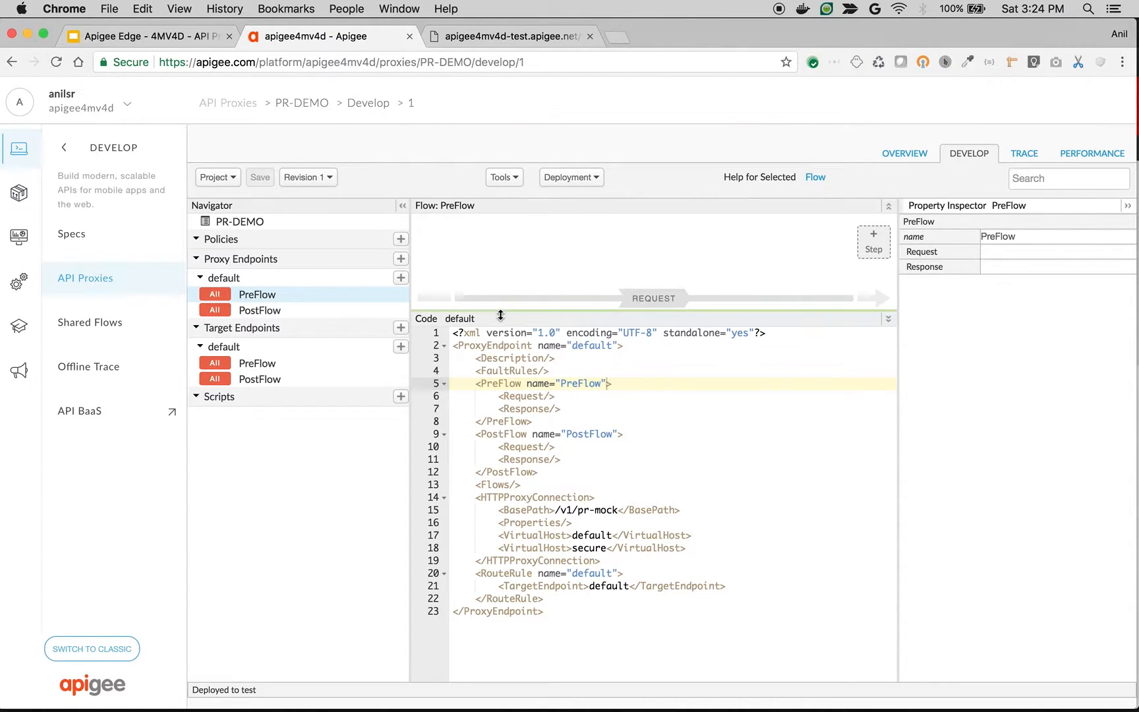
Step: Enlarge the PreFlow diagram to show the response flow, and start a trace session for revision 1 in the test environment
{"action": "left_click_drag", "start_coordinate": [549, 311], "coordinate": [835, 249]}
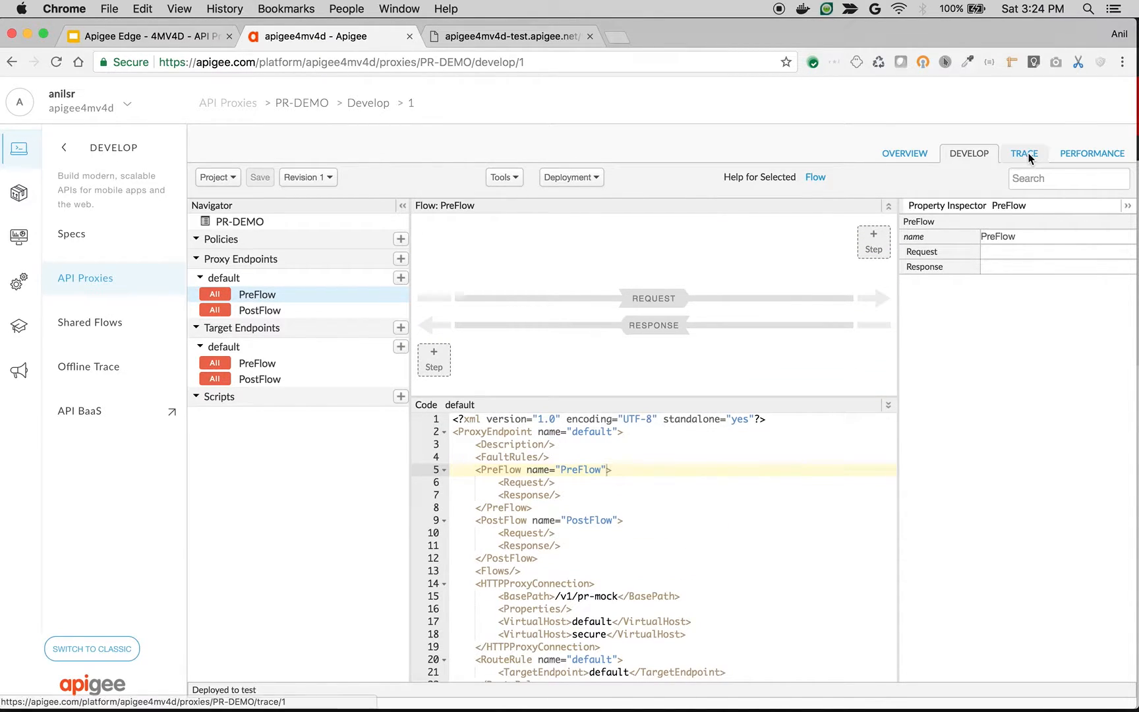
{"action": "left_click", "coordinate": [1024, 152]}
{"action": "left_click", "coordinate": [480, 178]}
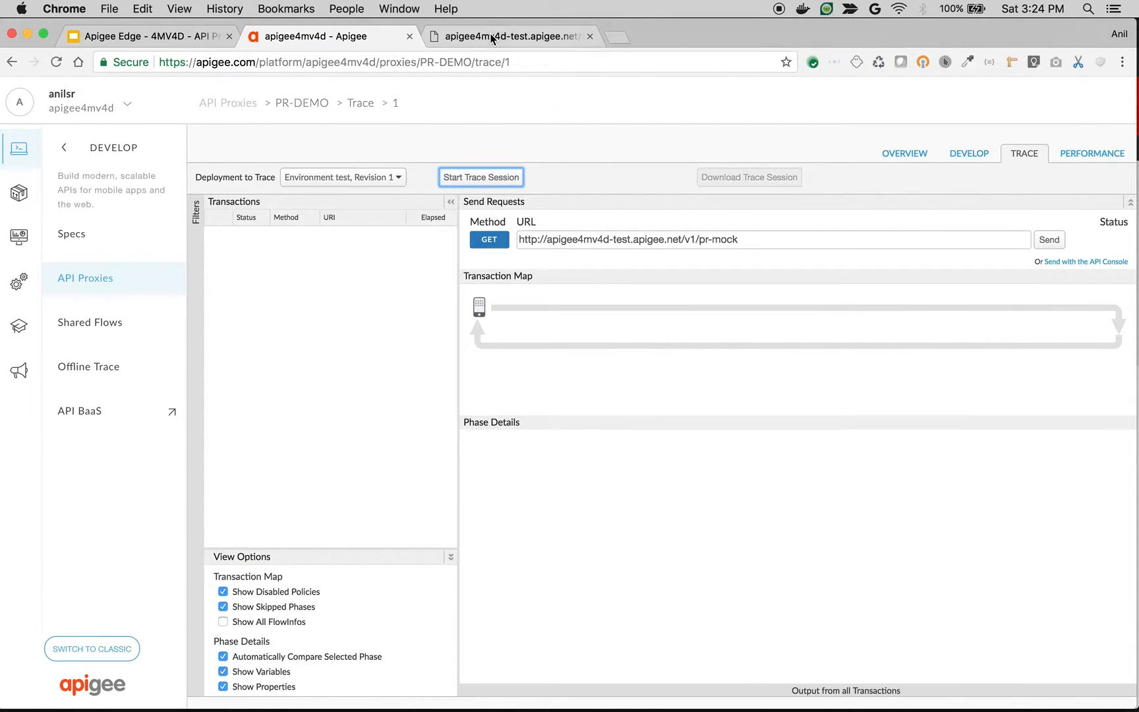
Step: Reload the pr-mock response three times and review the transactions recorded in the revision 1 trace
{"action": "left_click", "coordinate": [491, 36]}
{"action": "key", "text": "super+r"}
{"action": "key", "text": "super+r"}
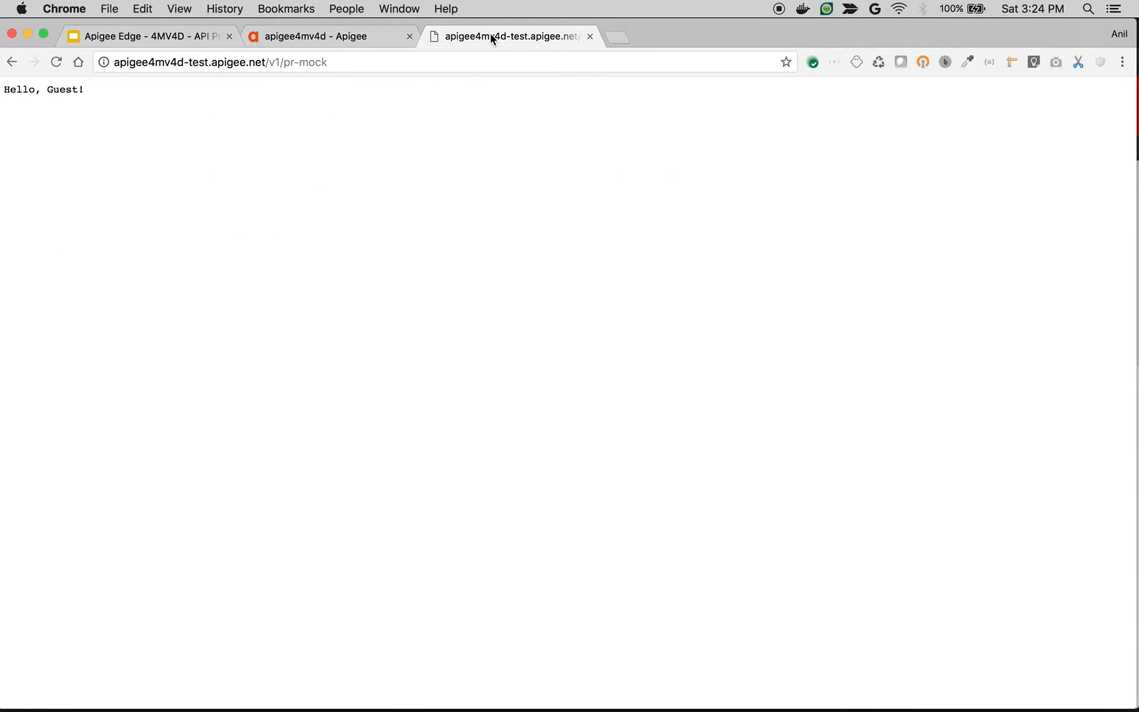
{"action": "key", "text": "super+r"}
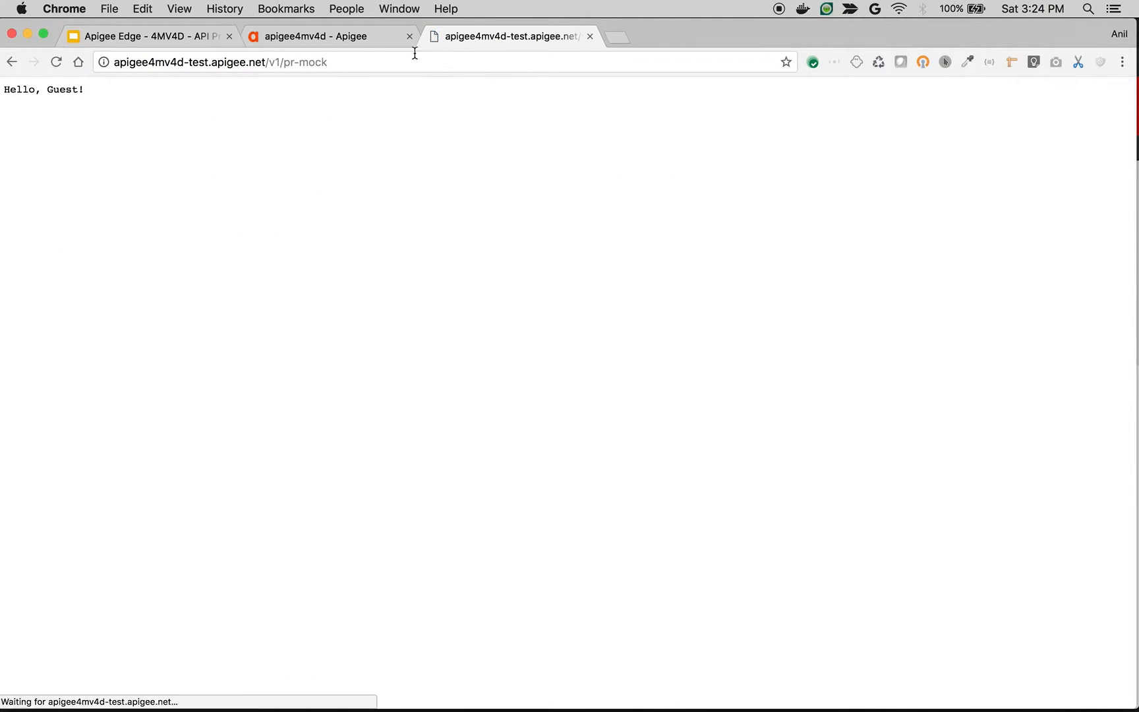
{"action": "left_click", "coordinate": [359, 36]}
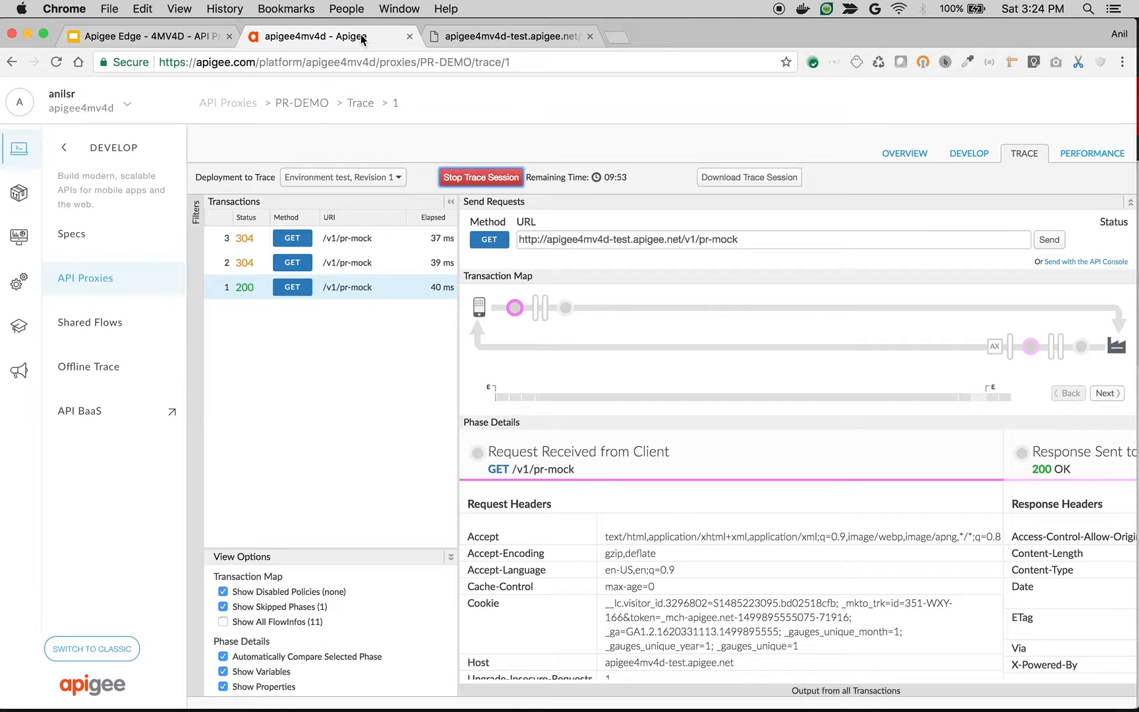